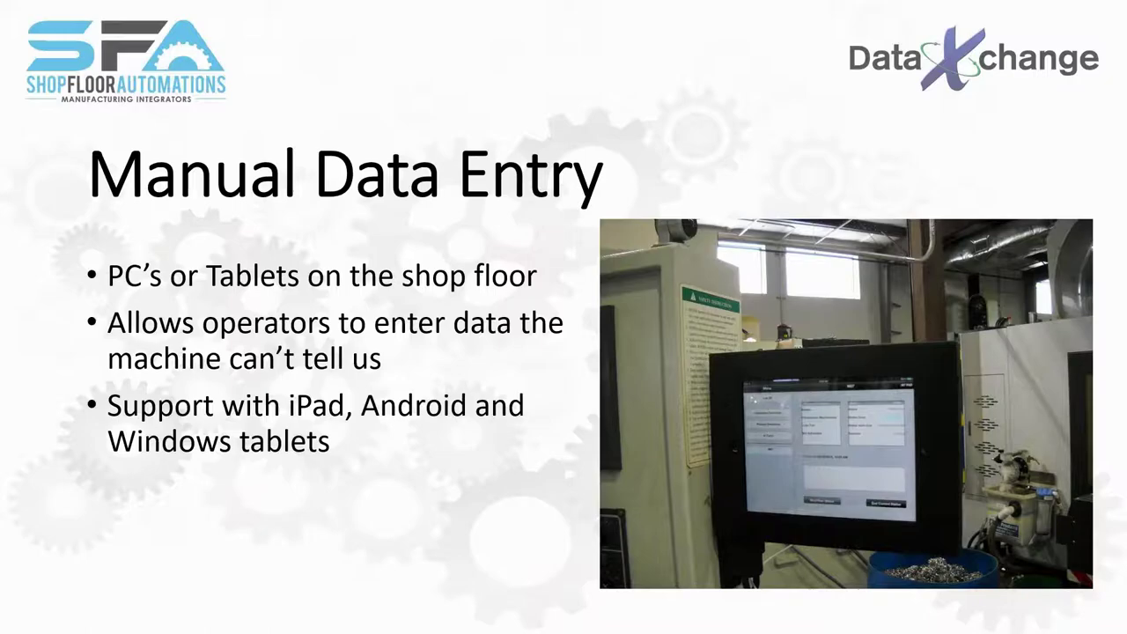
Step: Switch to the Scytec Process Control System and start a Maintenance unplanned downtime status for the Doosan machine
{"action": "key", "text": "alt+Tab"}
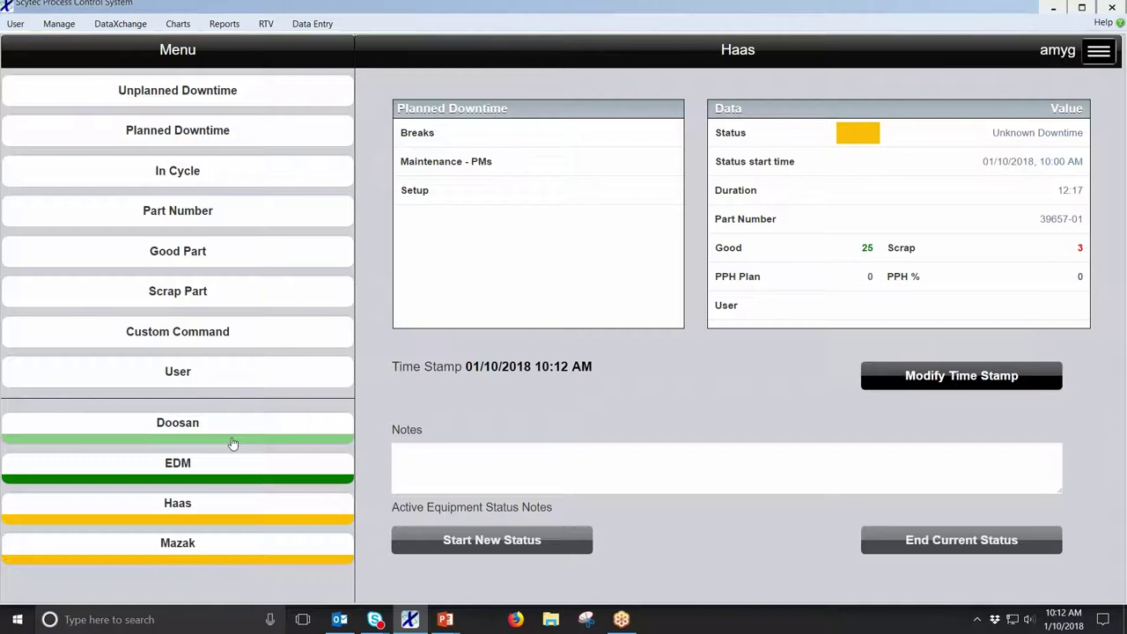
{"action": "left_click", "coordinate": [211, 517]}
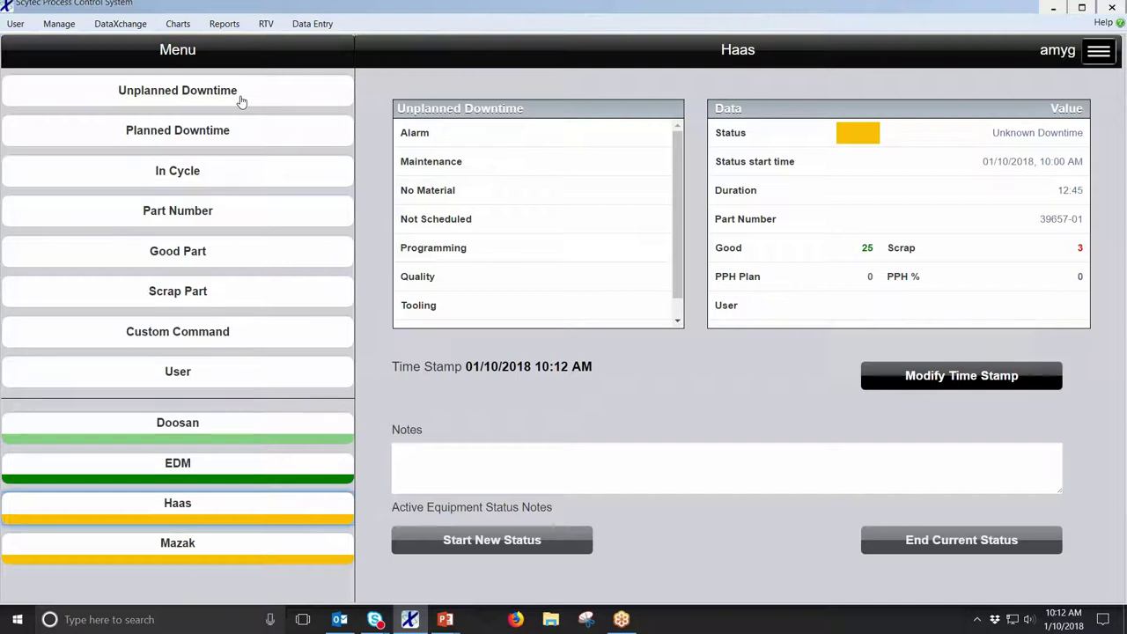
{"action": "left_click", "coordinate": [208, 427]}
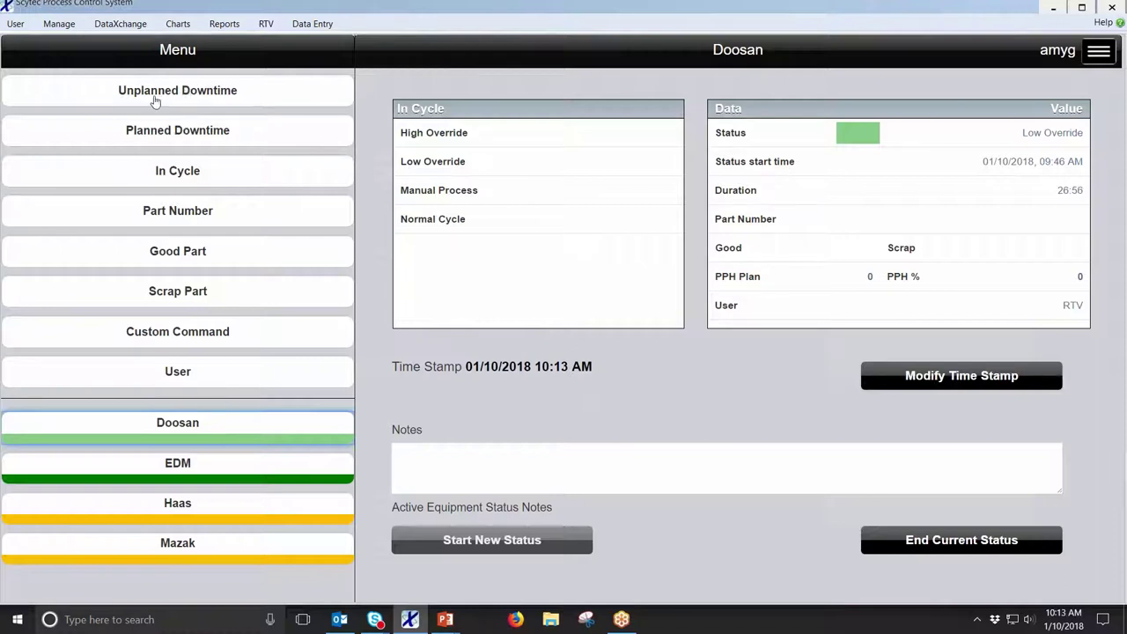
{"action": "left_click", "coordinate": [252, 104]}
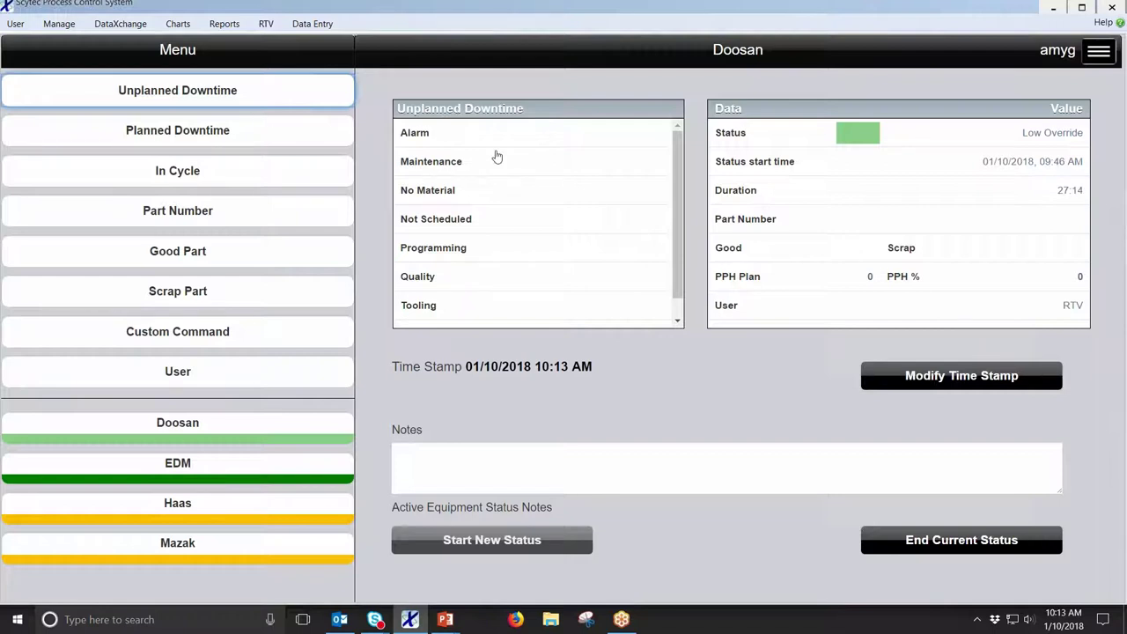
{"action": "left_click", "coordinate": [446, 167]}
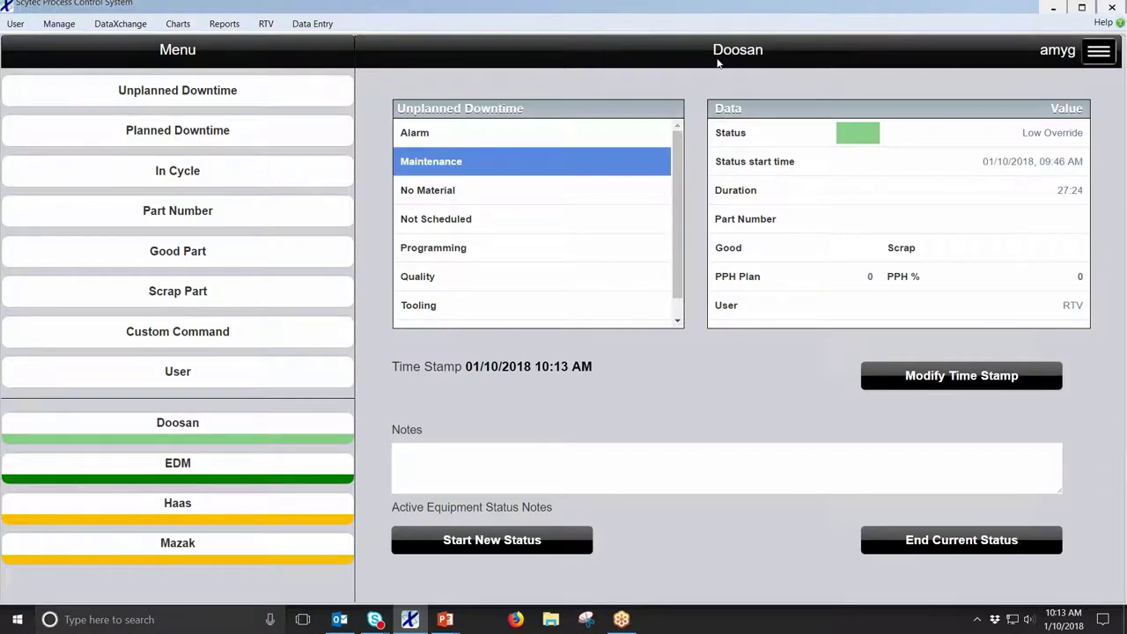
{"action": "left_click", "coordinate": [492, 540]}
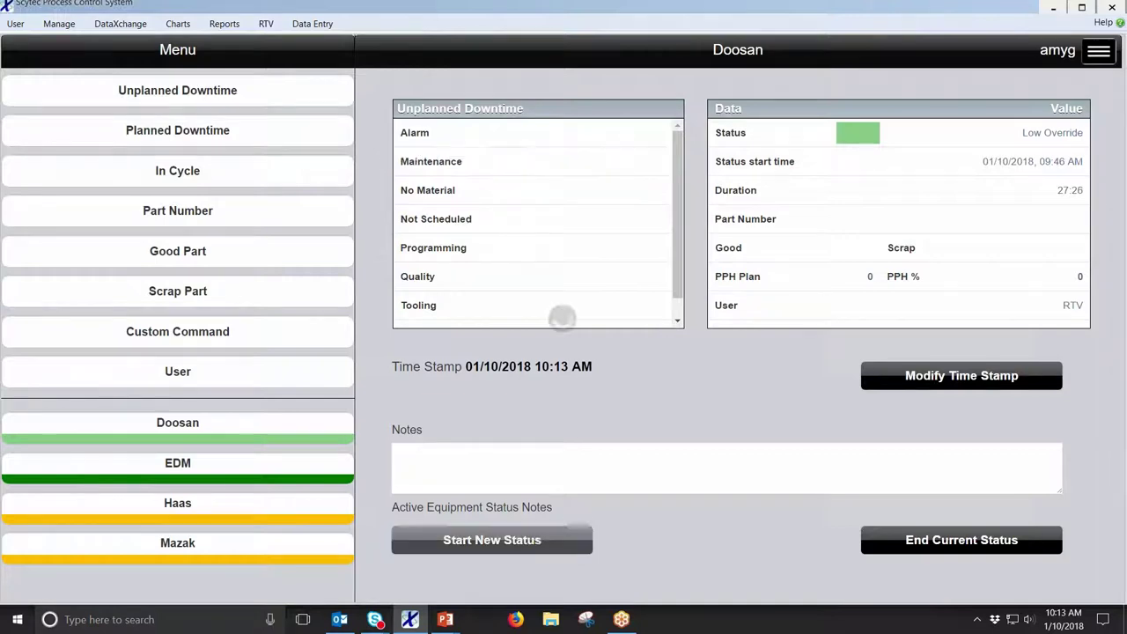
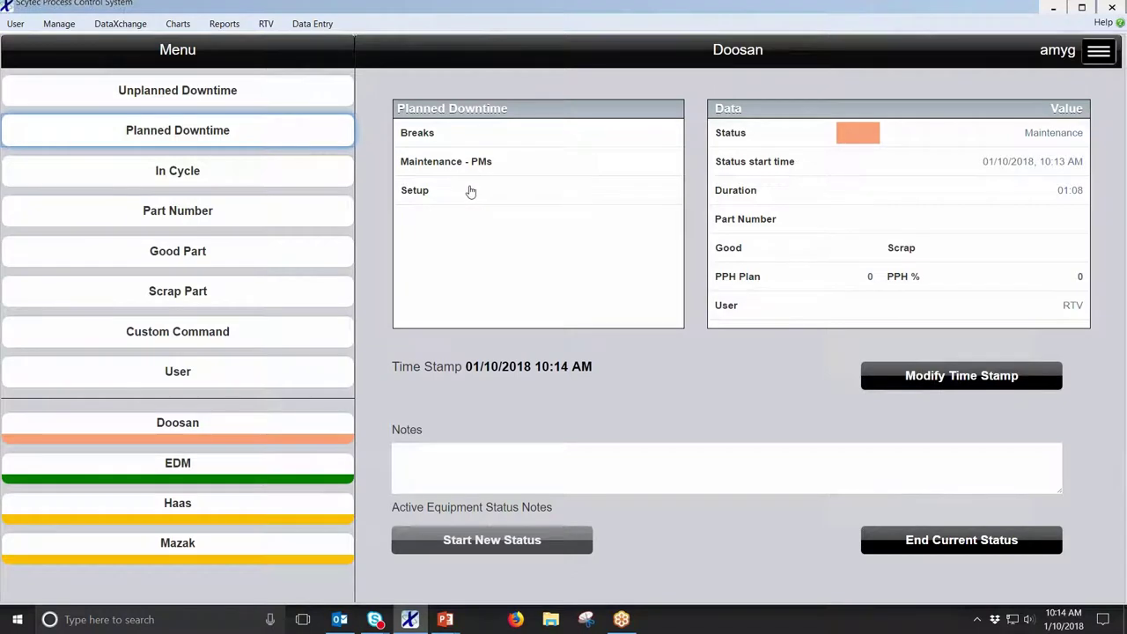
Step: Look through the in-cycle statuses and assign part number 17845-01 to the Doosan machine
{"action": "left_click", "coordinate": [245, 179]}
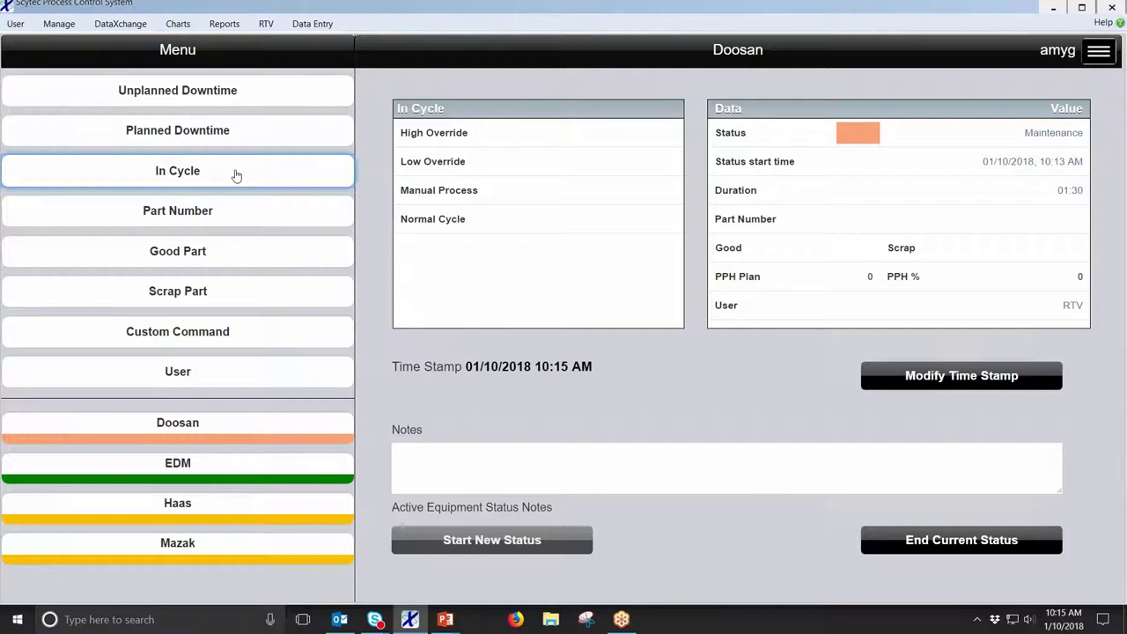
{"action": "left_click", "coordinate": [430, 191]}
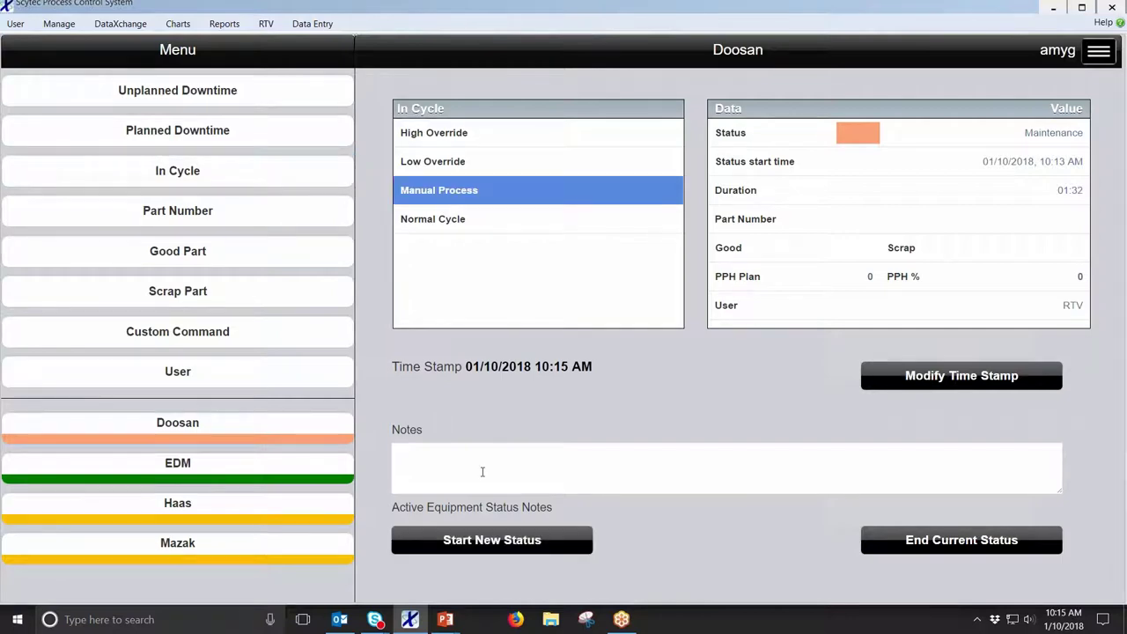
{"action": "left_click", "coordinate": [208, 221]}
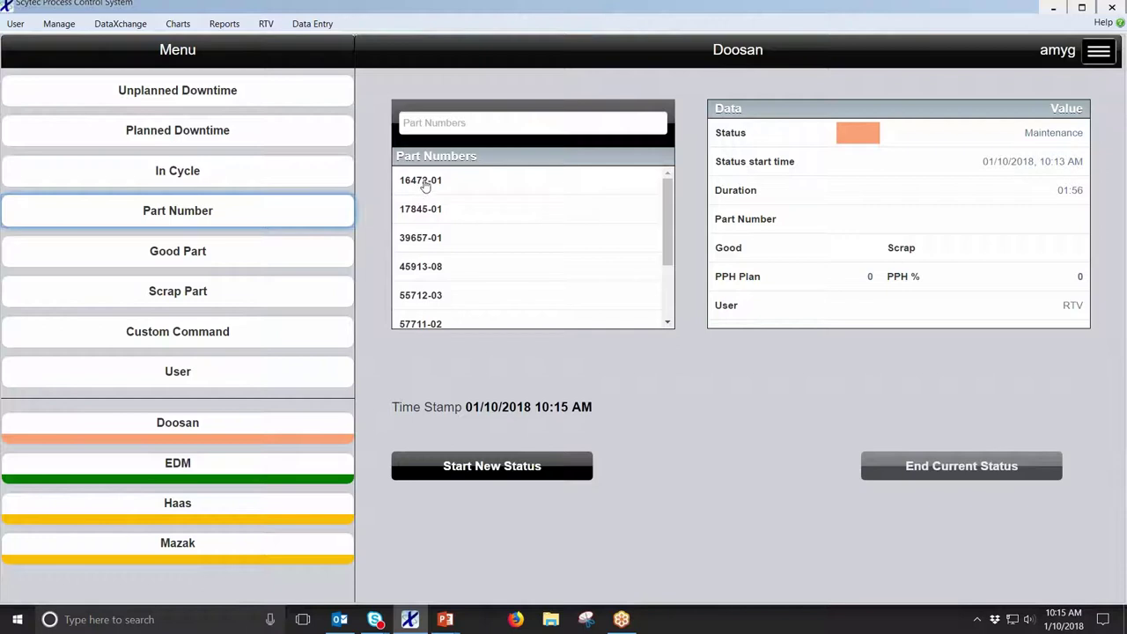
{"action": "left_click", "coordinate": [429, 214]}
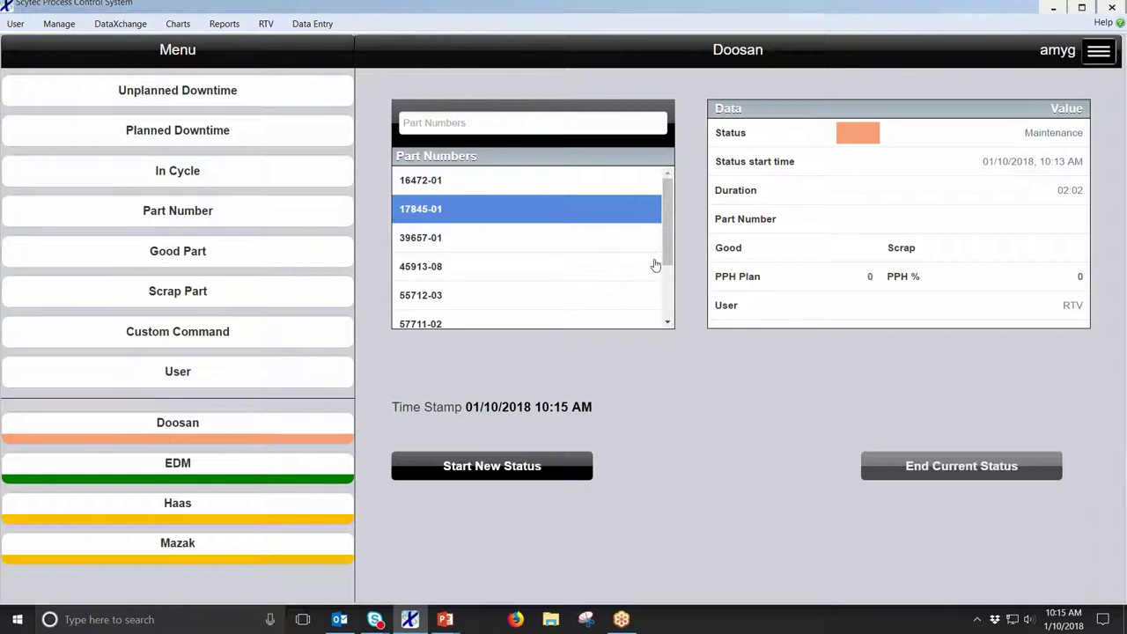
{"action": "left_click", "coordinate": [528, 466]}
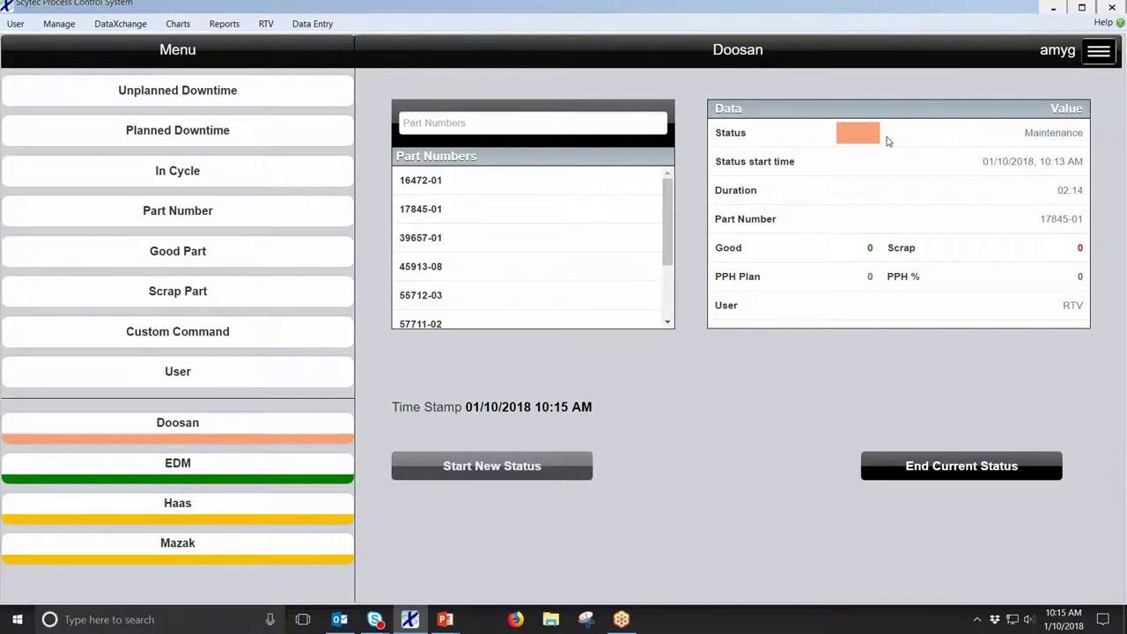
Step: Look at the good part entry, then fill in a Doosan scrap entry with reason Cracked and the note "bad tool"
{"action": "left_click", "coordinate": [160, 259]}
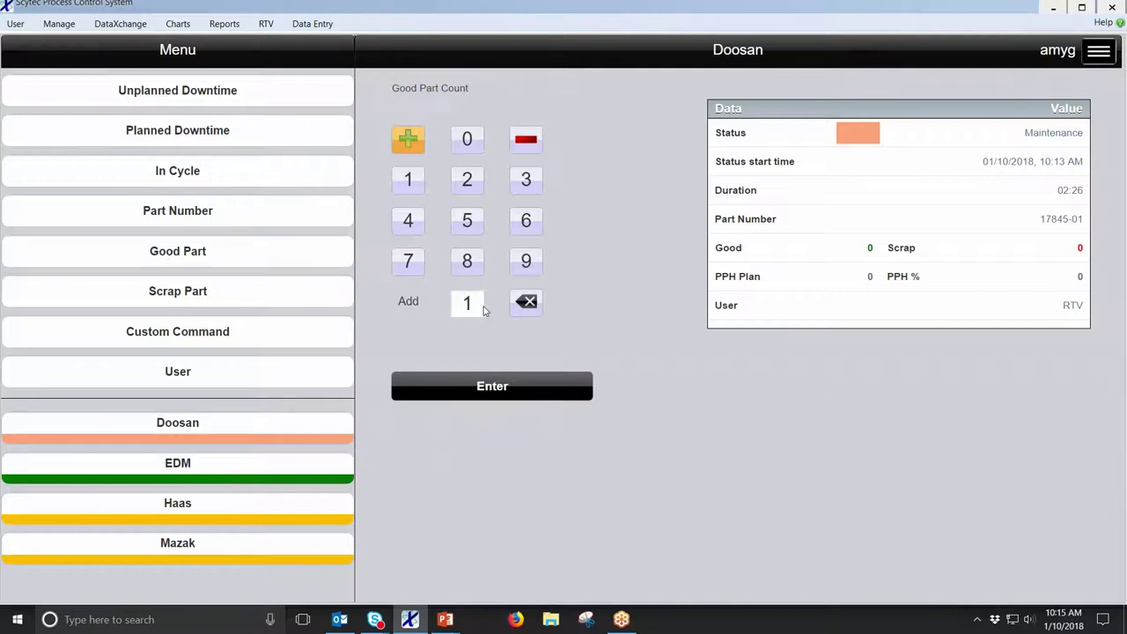
{"action": "left_click", "coordinate": [152, 291]}
{"action": "left_click", "coordinate": [520, 100]}
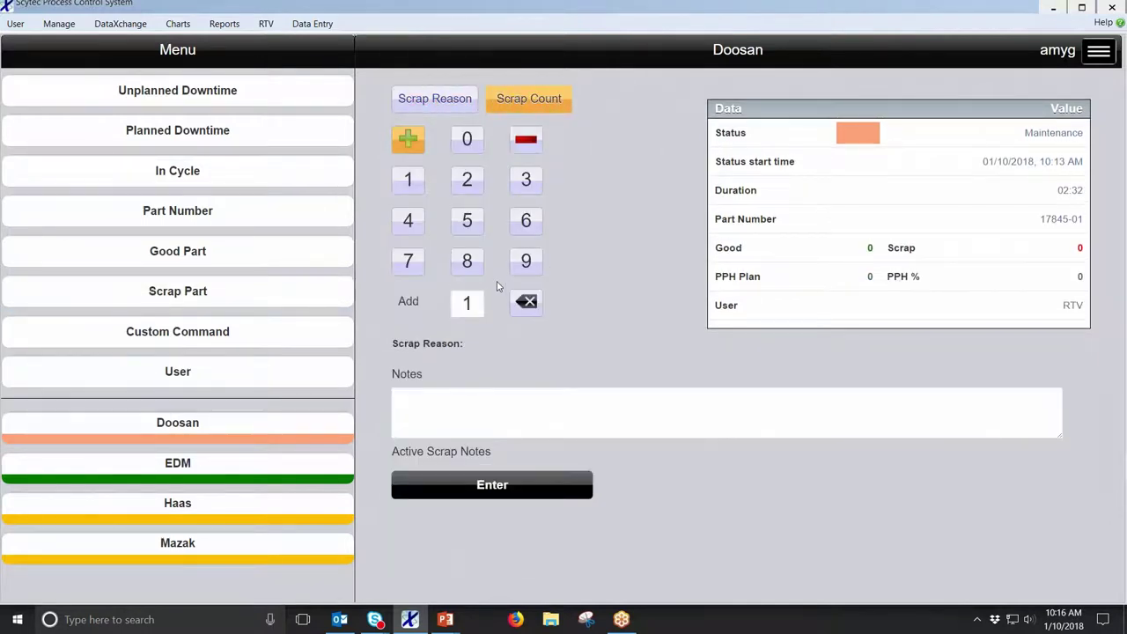
{"action": "left_click", "coordinate": [417, 102]}
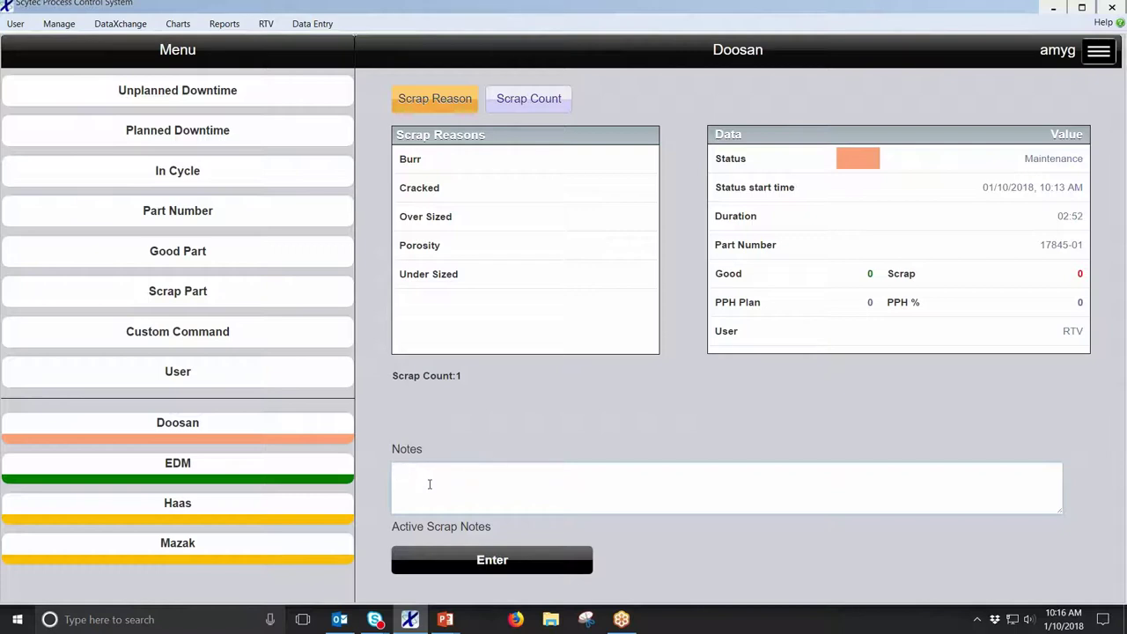
{"action": "left_click", "coordinate": [451, 192]}
{"action": "left_click", "coordinate": [468, 477]}
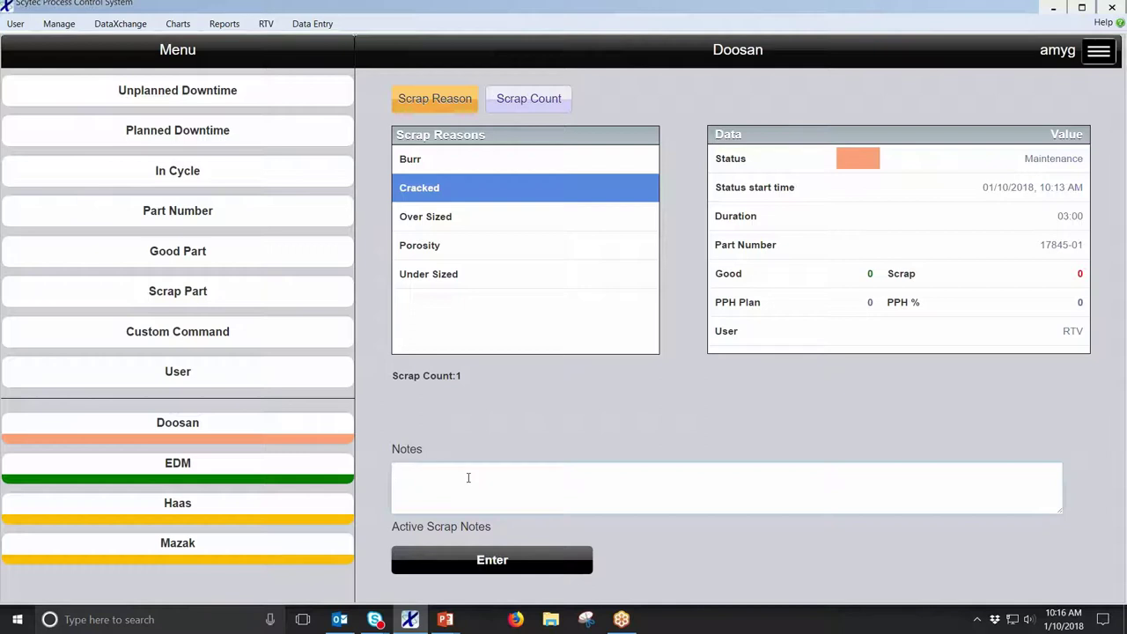
{"action": "type", "text": "bad tool"}
Step: Review the custom commands and submit Need Material Soon for the EDM machine
{"action": "left_click", "coordinate": [183, 343]}
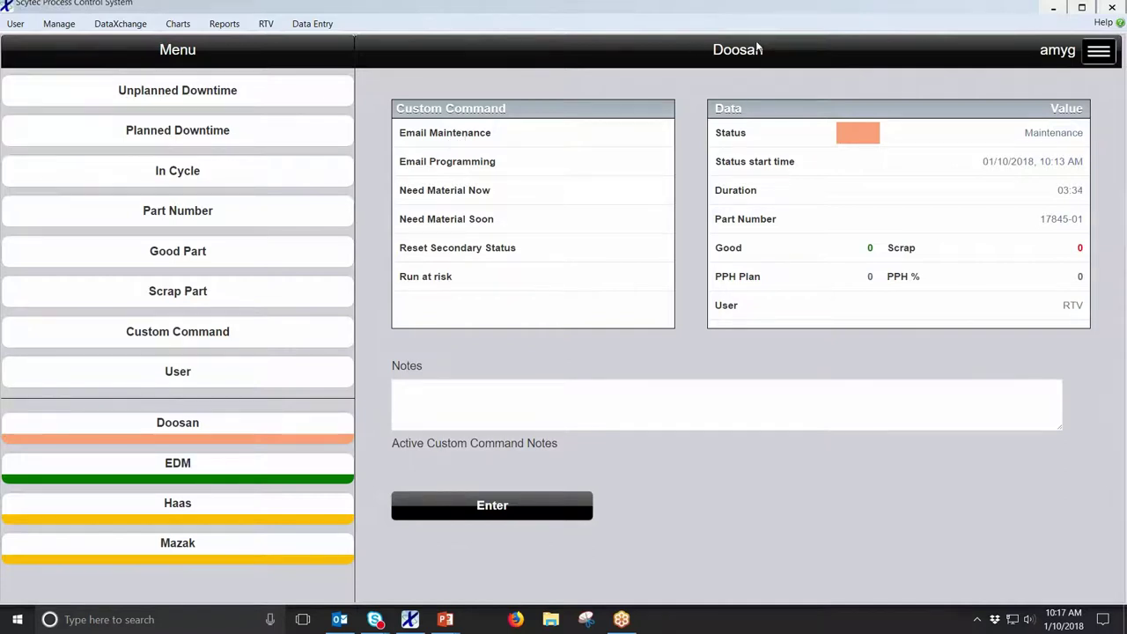
{"action": "left_click", "coordinate": [167, 481]}
{"action": "left_click", "coordinate": [175, 334]}
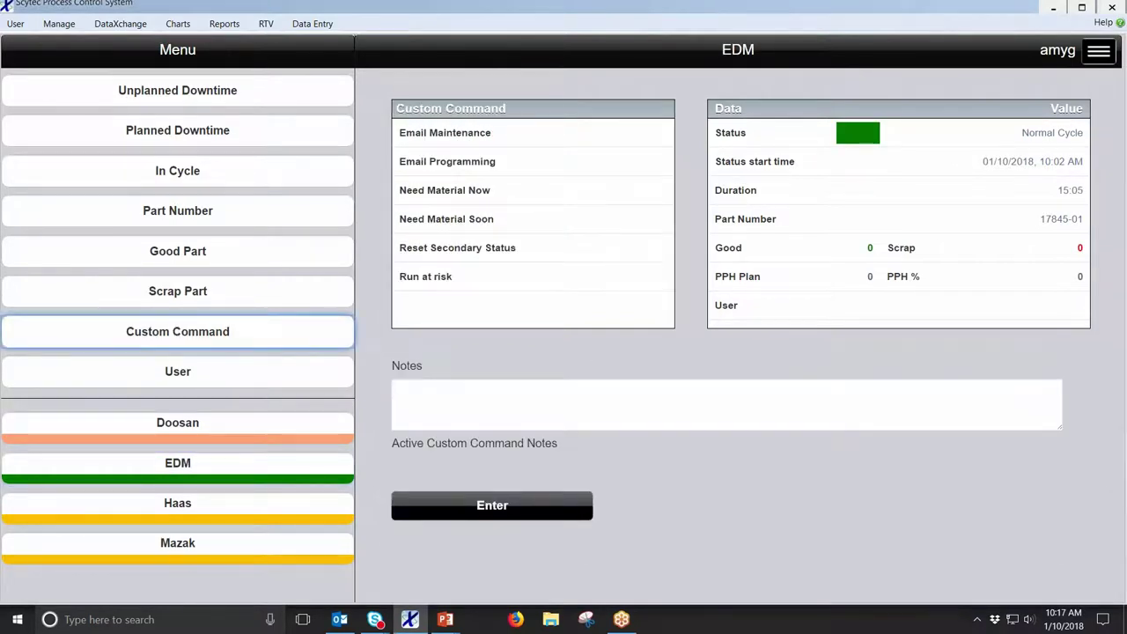
{"action": "left_click", "coordinate": [477, 135]}
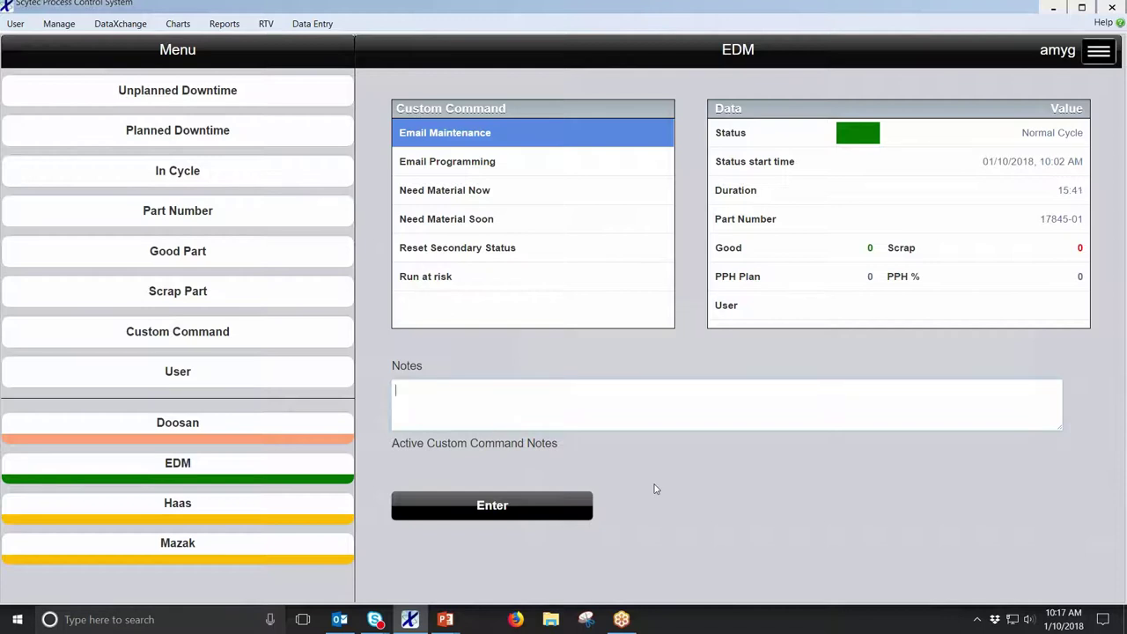
{"action": "left_click", "coordinate": [489, 197]}
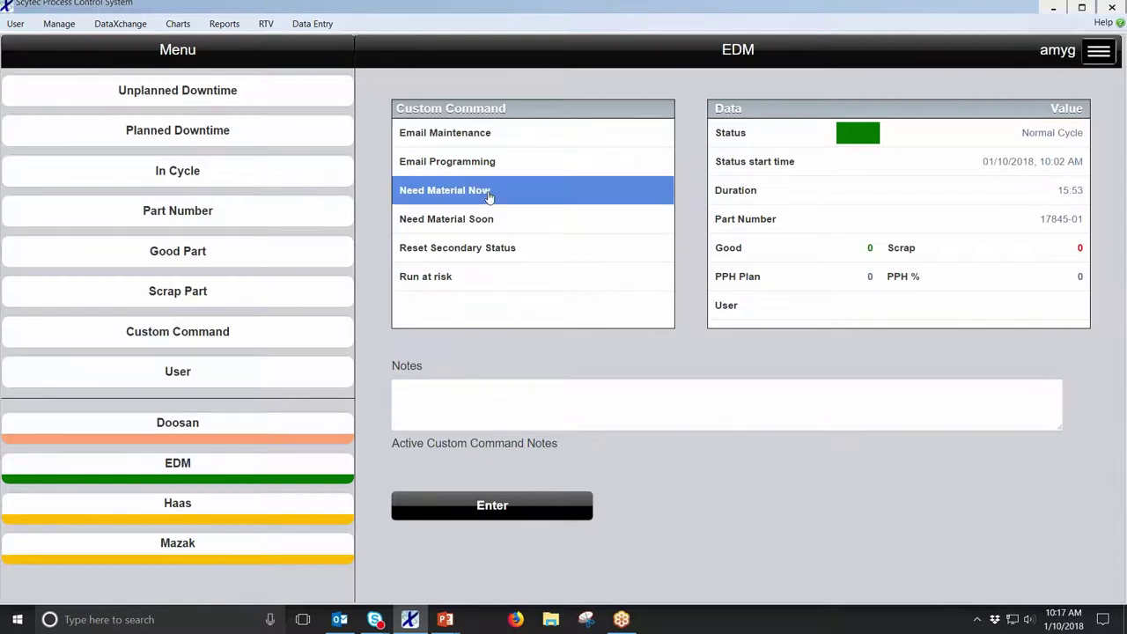
{"action": "left_click", "coordinate": [489, 198]}
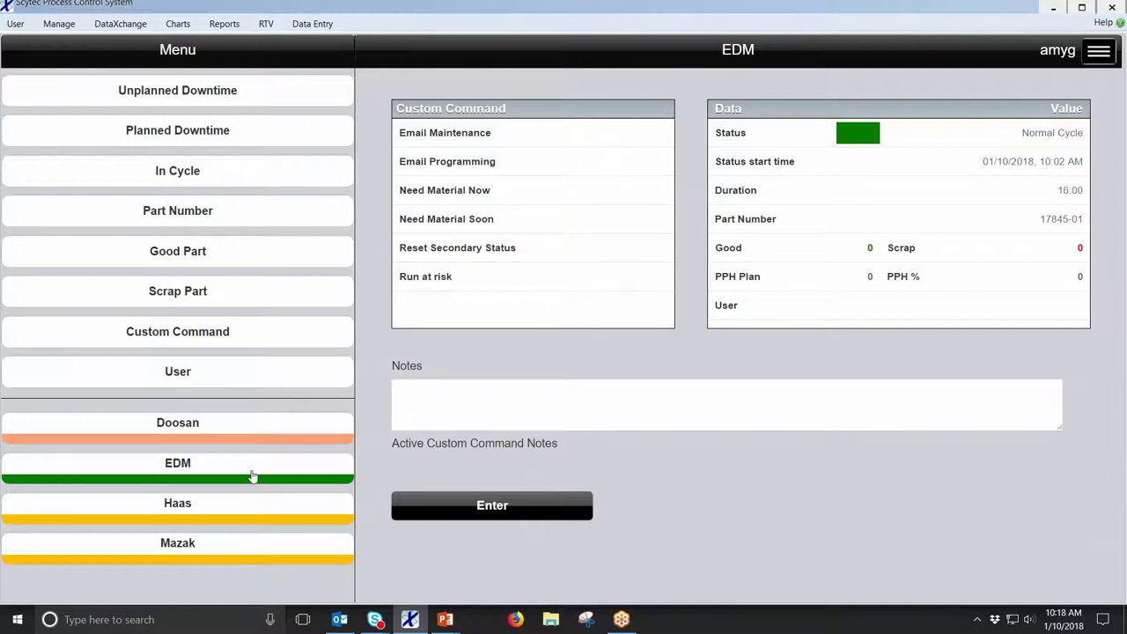
{"action": "left_click", "coordinate": [476, 227]}
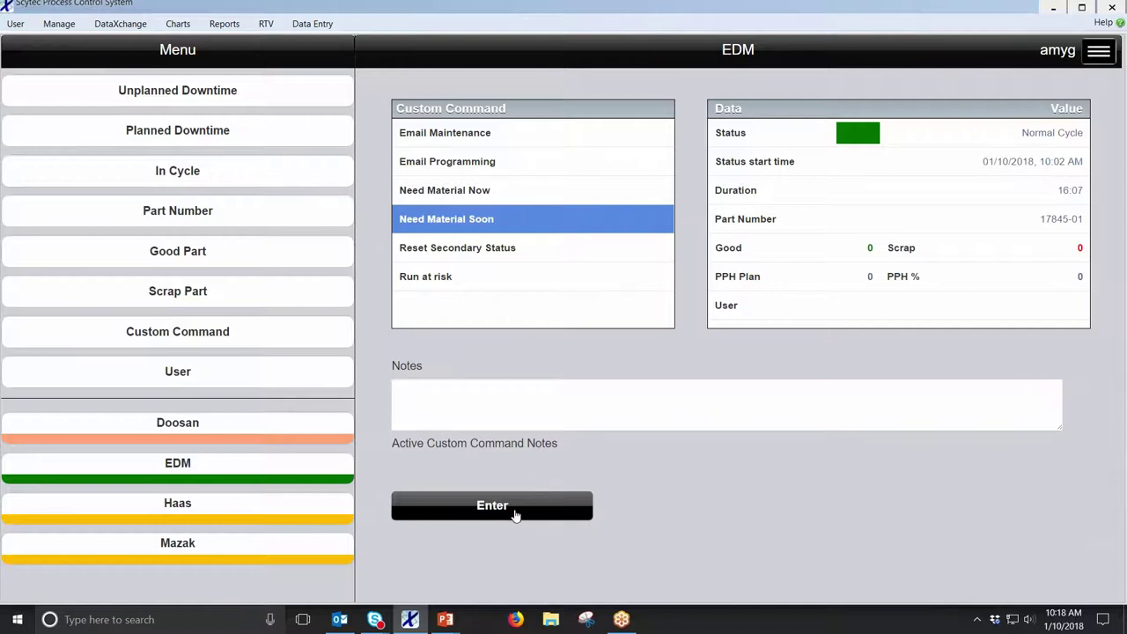
{"action": "left_click", "coordinate": [448, 517]}
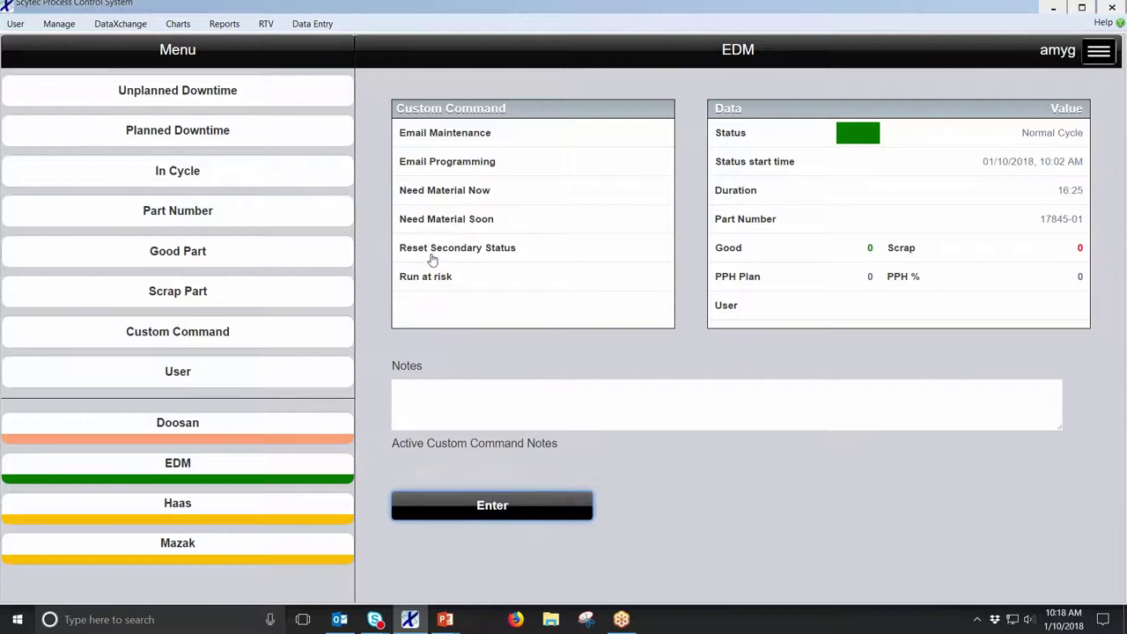
Step: Browse the list of users that can be assigned to the EDM machine and ignore the incoming chat request
{"action": "left_click", "coordinate": [192, 385]}
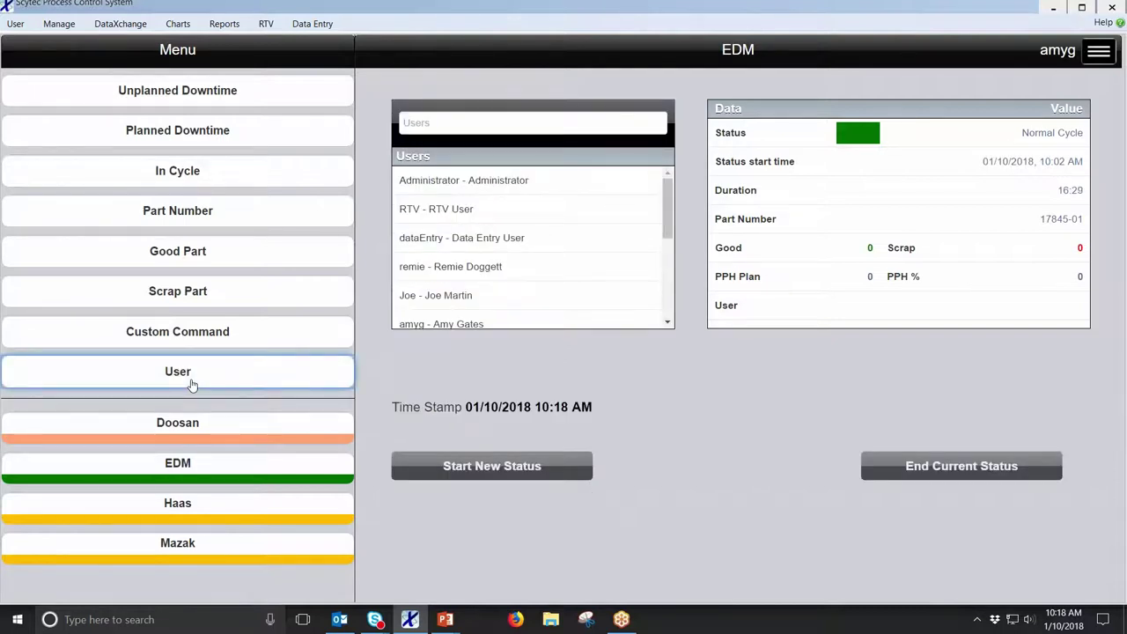
{"action": "left_click", "coordinate": [666, 211]}
{"action": "mouse_move", "coordinate": [666, 211]}
{"action": "left_mouse_down"}
{"action": "mouse_move", "coordinate": [664, 248]}
{"action": "mouse_move", "coordinate": [666, 216]}
{"action": "left_mouse_up"}
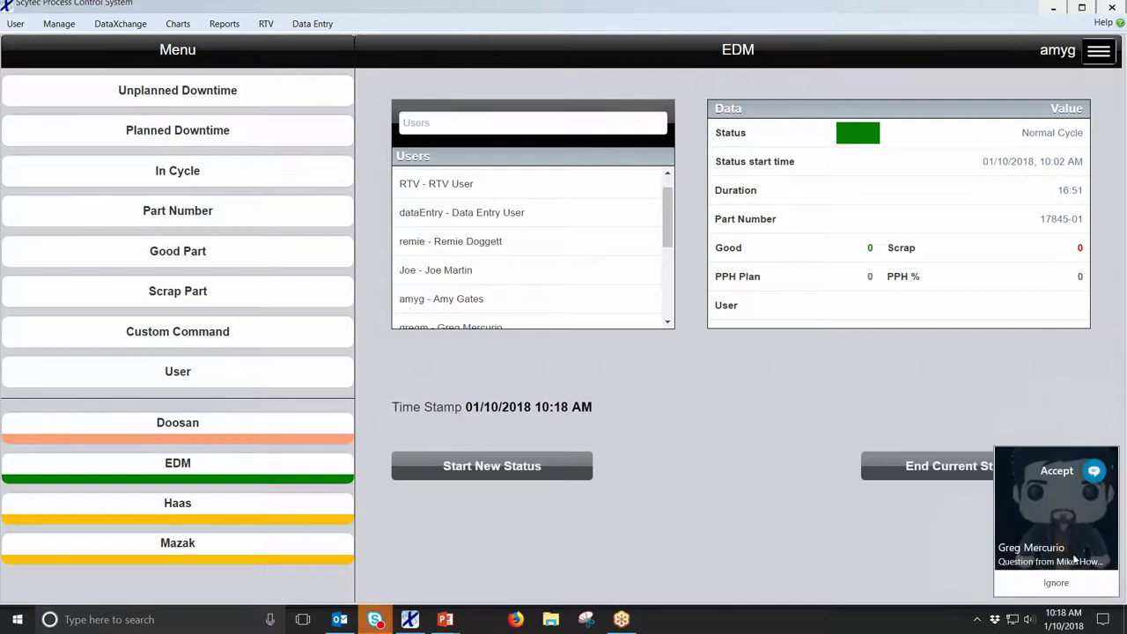
{"action": "left_click", "coordinate": [1056, 583]}
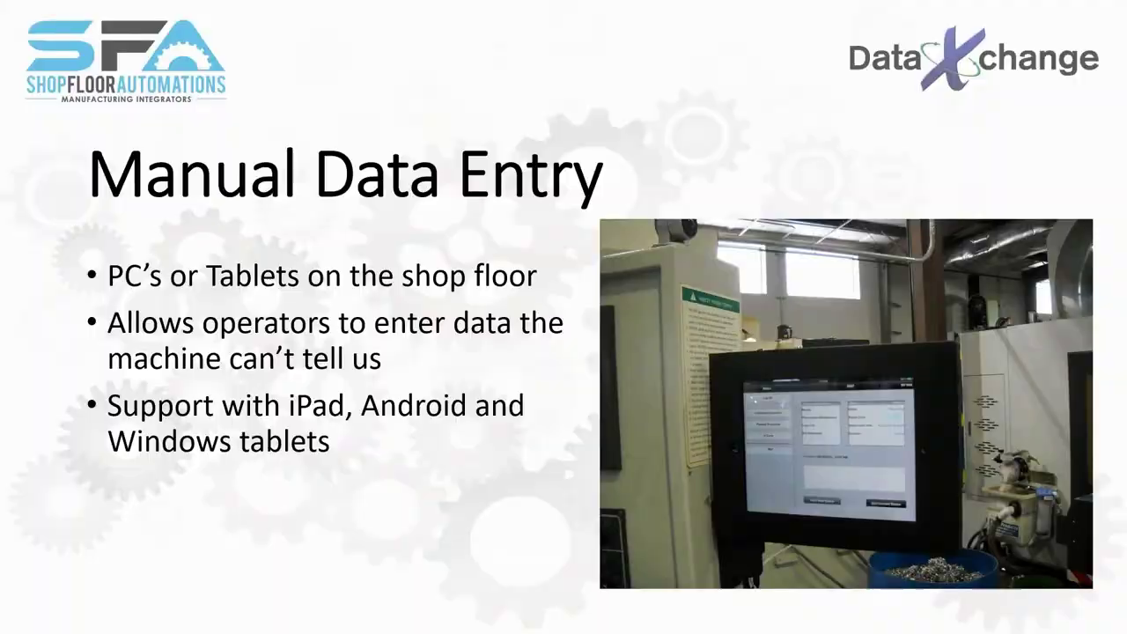
{"action": "left_click", "coordinate": [294, 420]}
{"action": "left_click", "coordinate": [293, 420]}
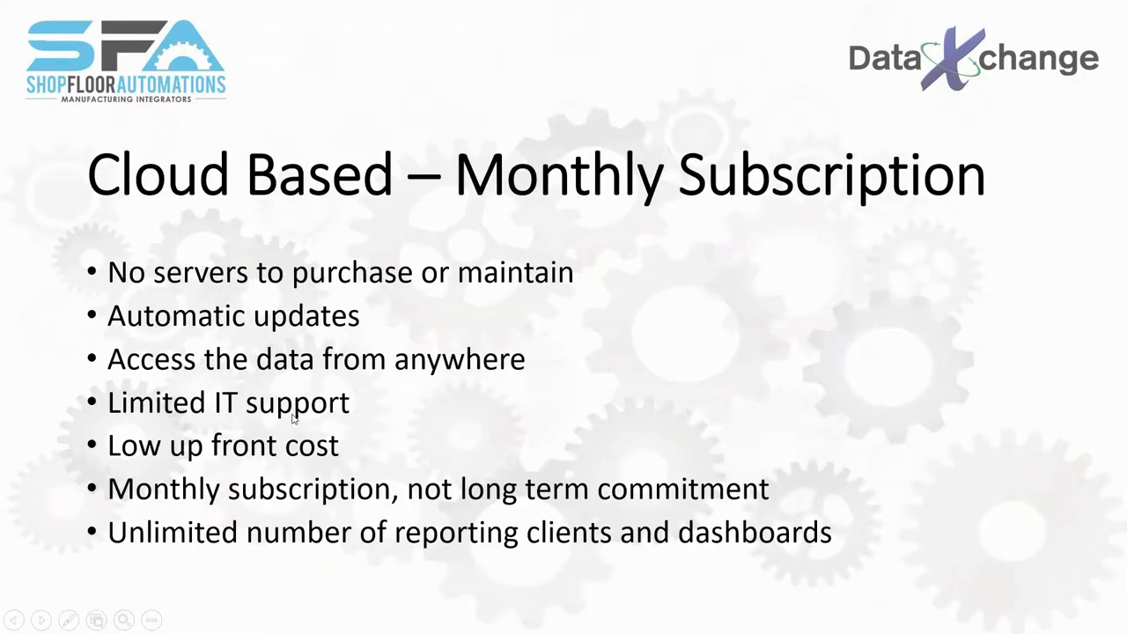
{"action": "key", "text": "Left"}
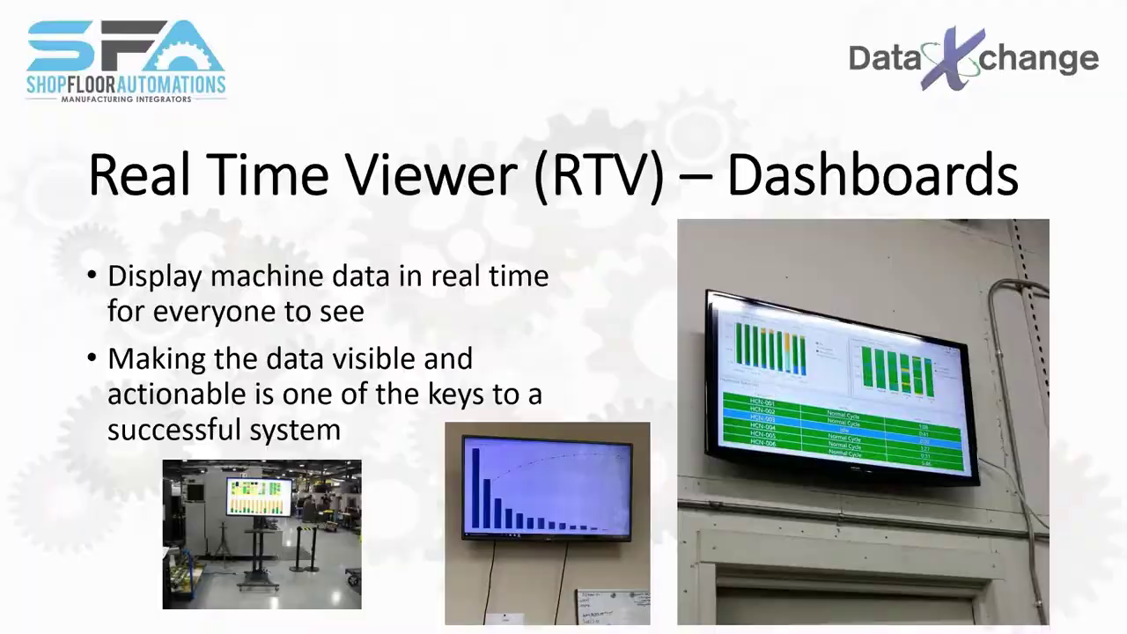
Step: Switch back to the Scytec Process Control System, show the real-time viewer dashboard and widen the 8 Hour Timeline pane
{"action": "key", "text": "alt+Tab"}
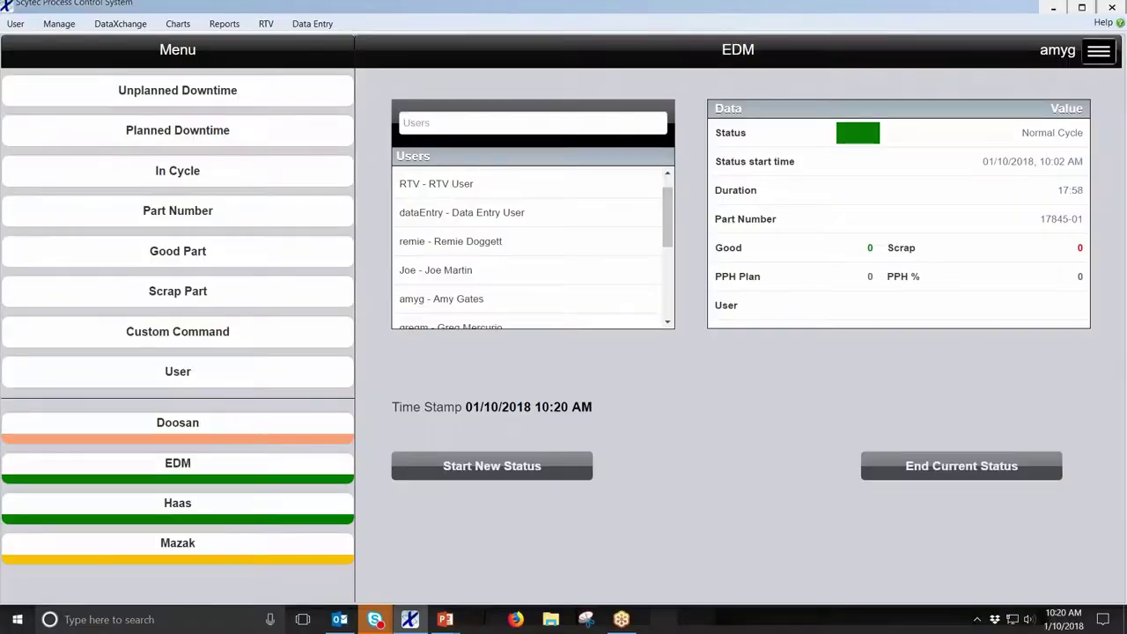
{"action": "left_click", "coordinate": [263, 26]}
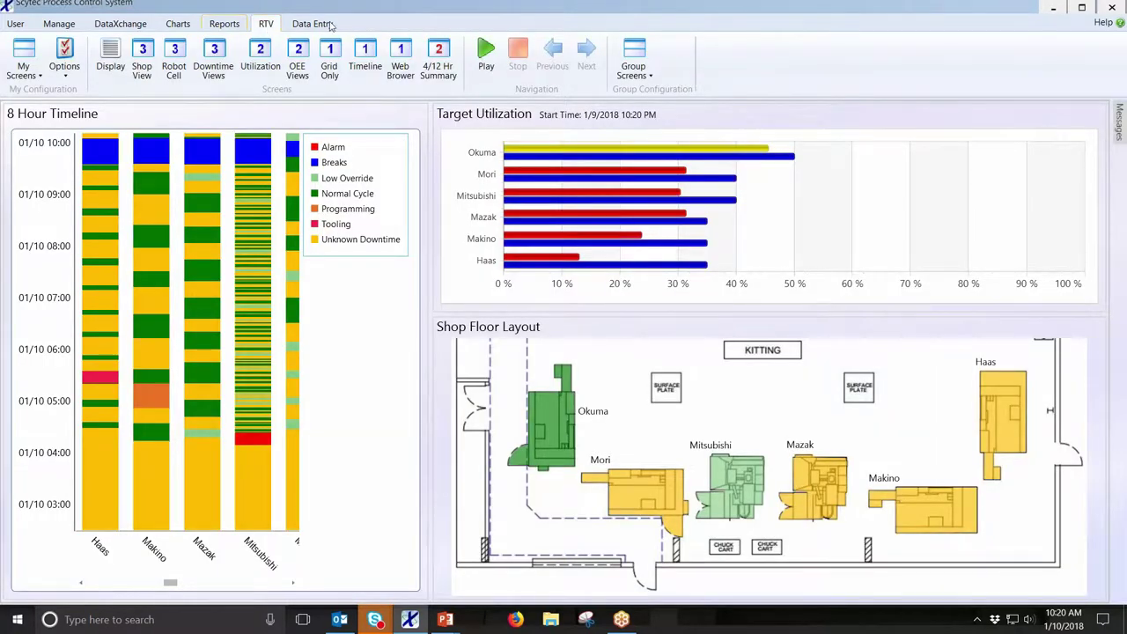
{"action": "left_click_drag", "start_coordinate": [443, 150], "coordinate": [467, 147]}
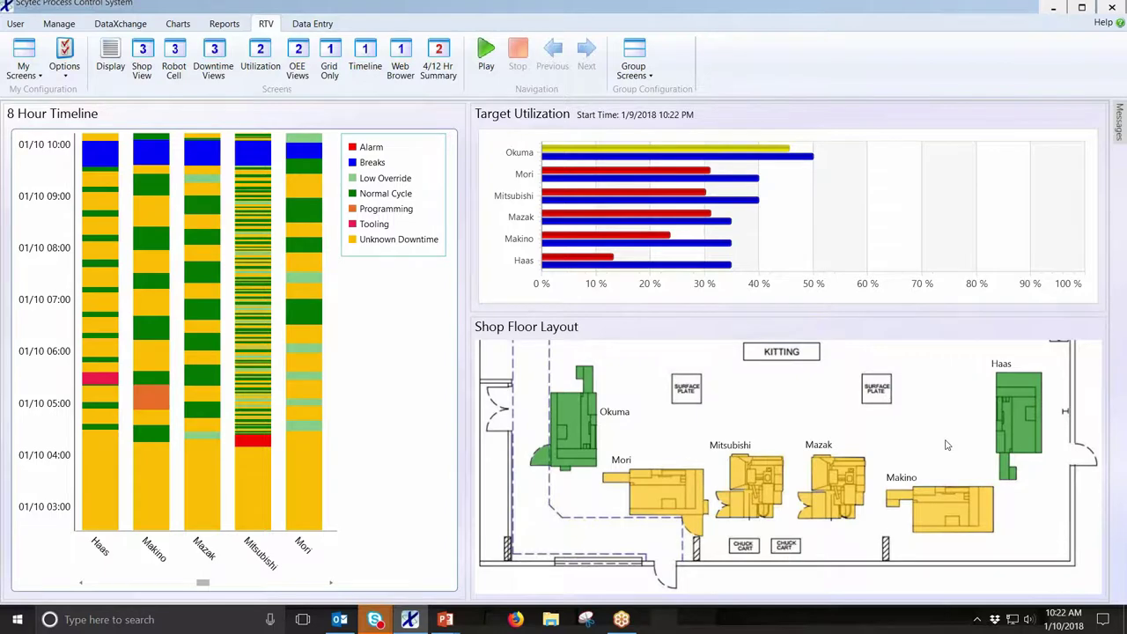
Step: Show the Robot Cell and Downtime Views dashboards one after the other, enlarging the Equipment Status Grid on each
{"action": "left_click", "coordinate": [176, 61]}
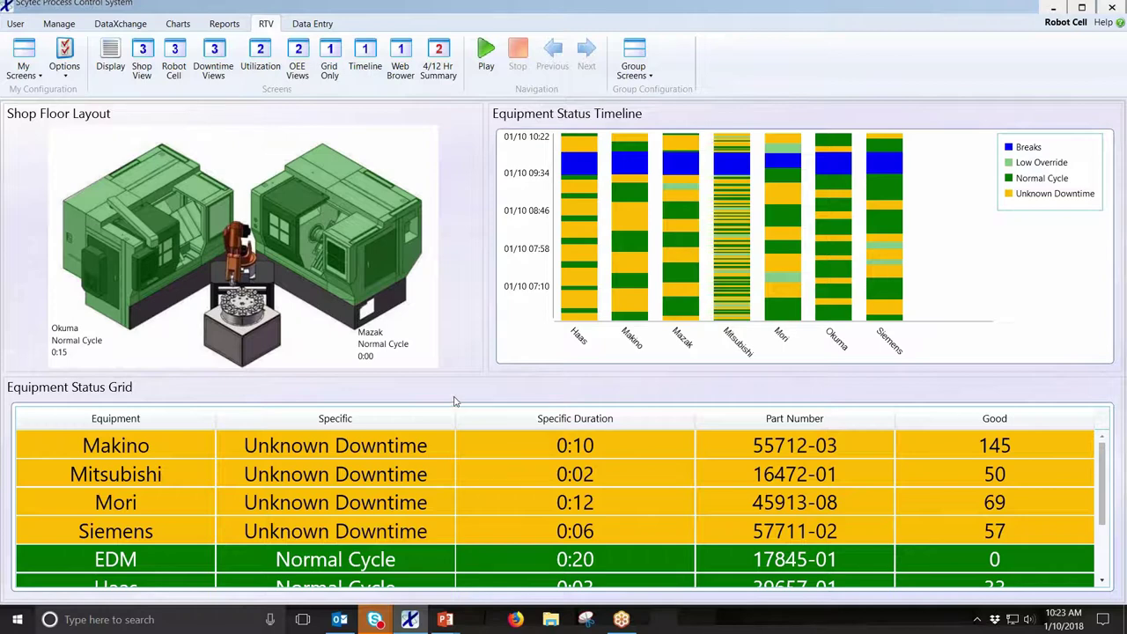
{"action": "left_click_drag", "start_coordinate": [465, 380], "coordinate": [471, 277]}
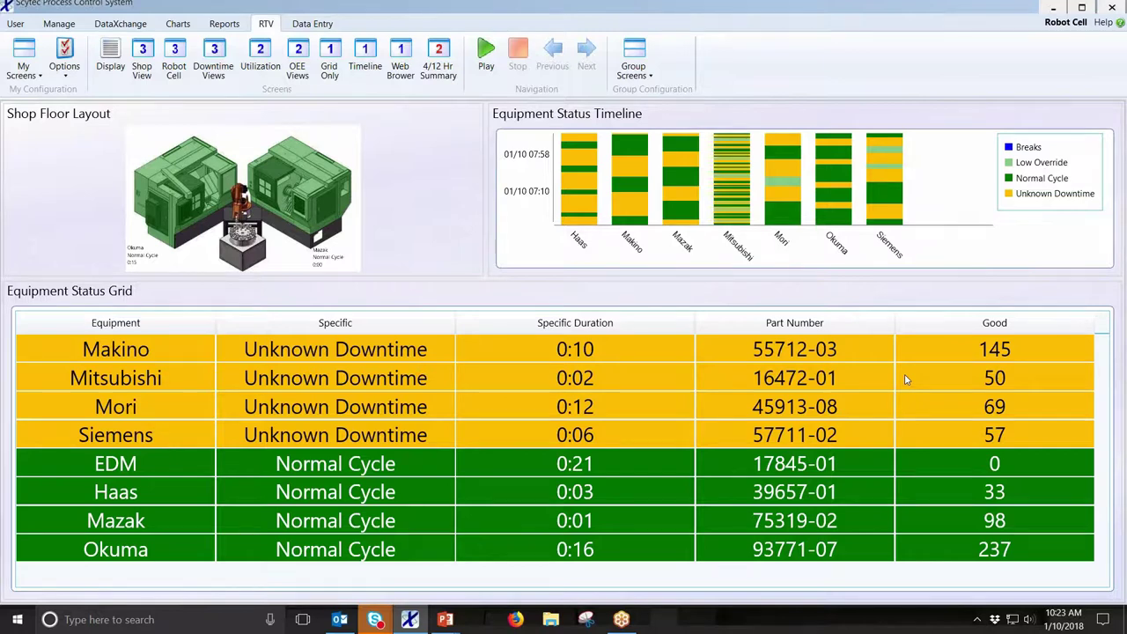
{"action": "left_click", "coordinate": [215, 57]}
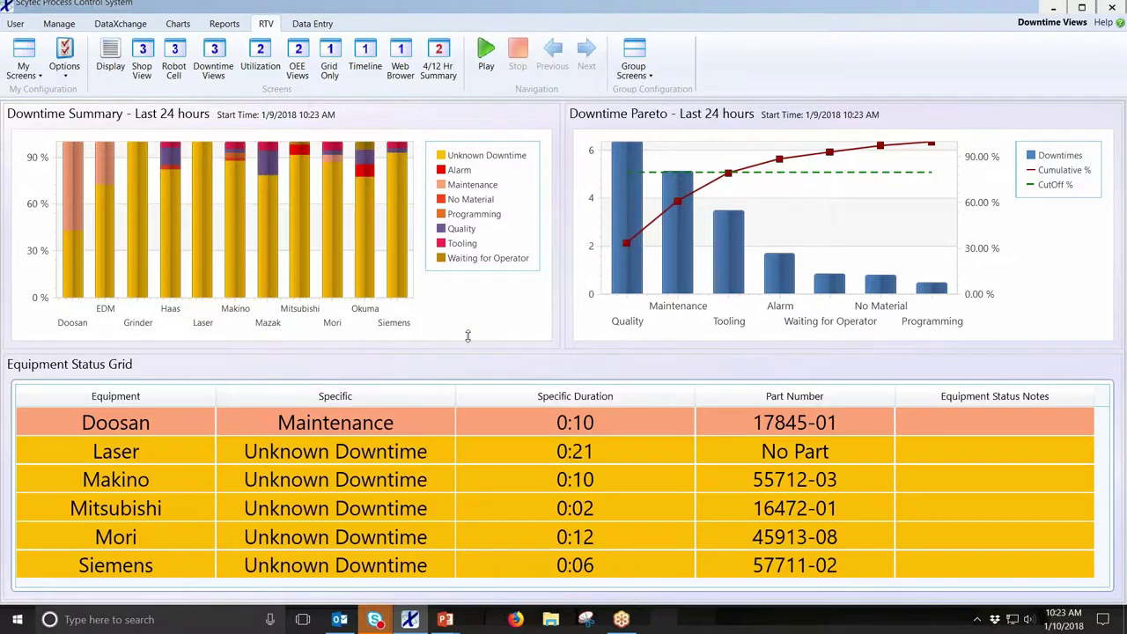
{"action": "left_click_drag", "start_coordinate": [467, 335], "coordinate": [465, 328]}
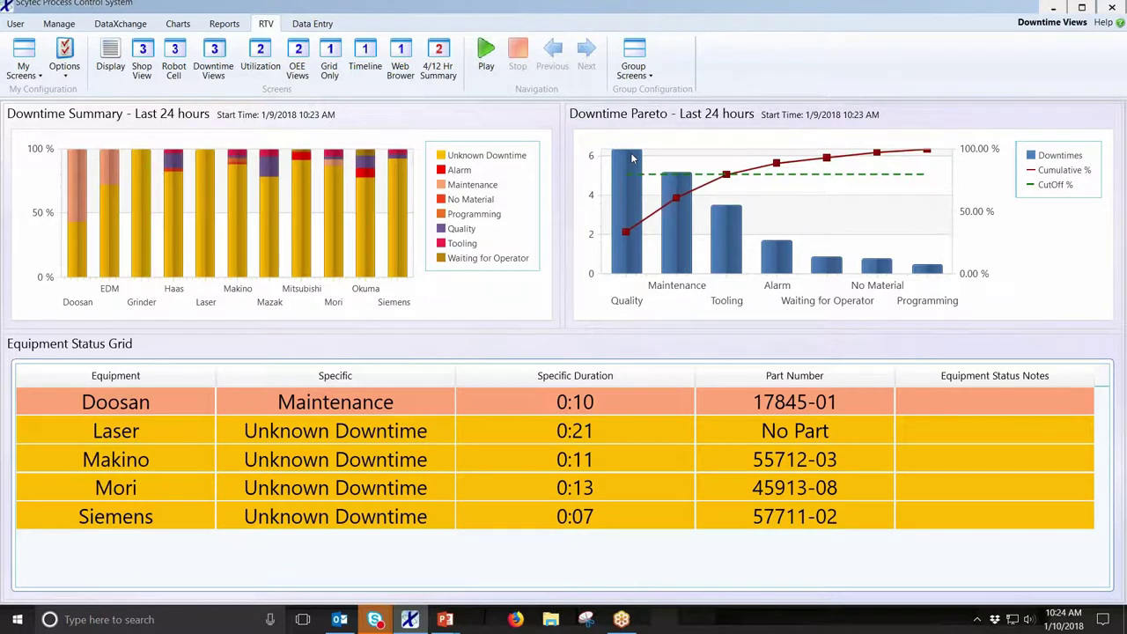
Step: Show the OEE Views dashboard with the Siemens target details, followed by the Grid Only dashboard
{"action": "left_click", "coordinate": [295, 56]}
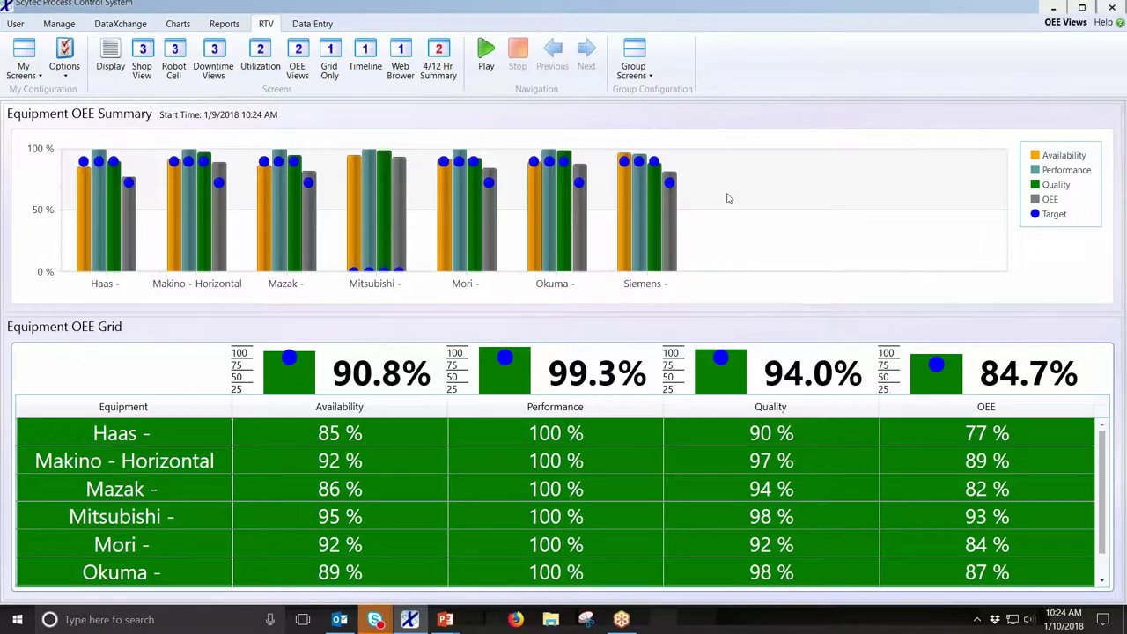
{"action": "mouse_move", "coordinate": [669, 186]}
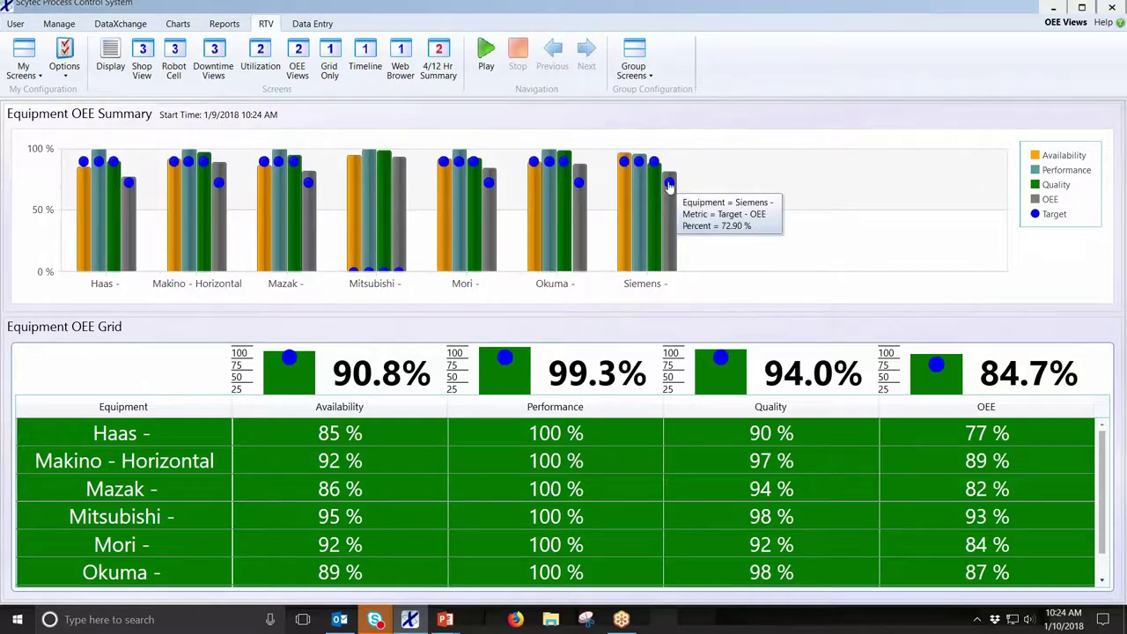
{"action": "mouse_move", "coordinate": [624, 208]}
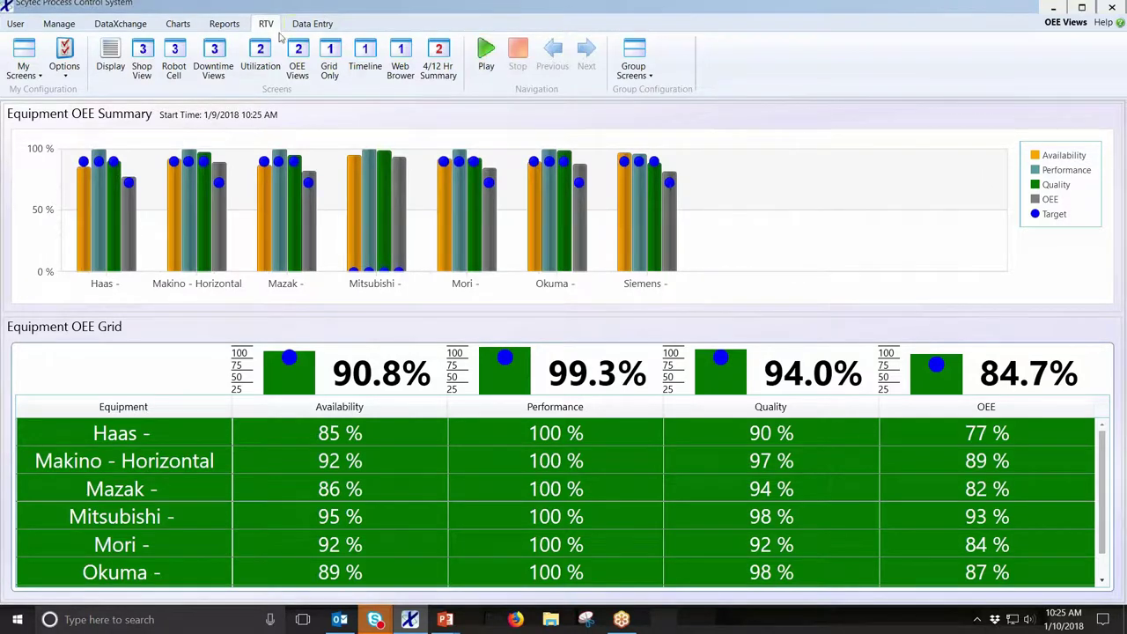
{"action": "left_click", "coordinate": [330, 60]}
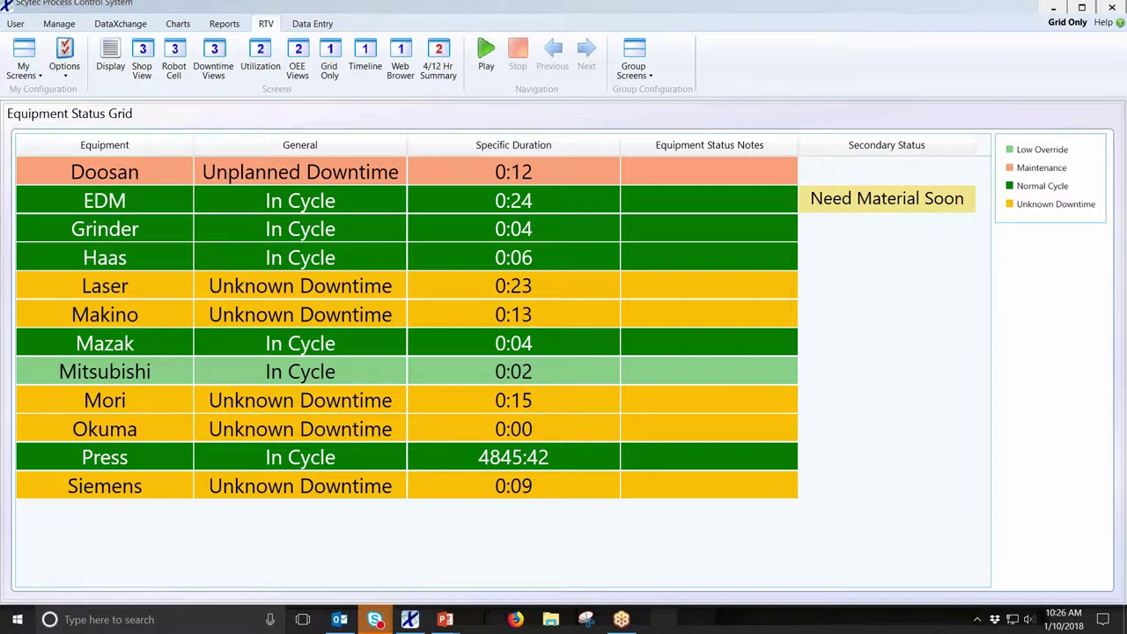
Step: Start an Equipment Status Detail report and set its period to This Week
{"action": "left_click", "coordinate": [222, 27]}
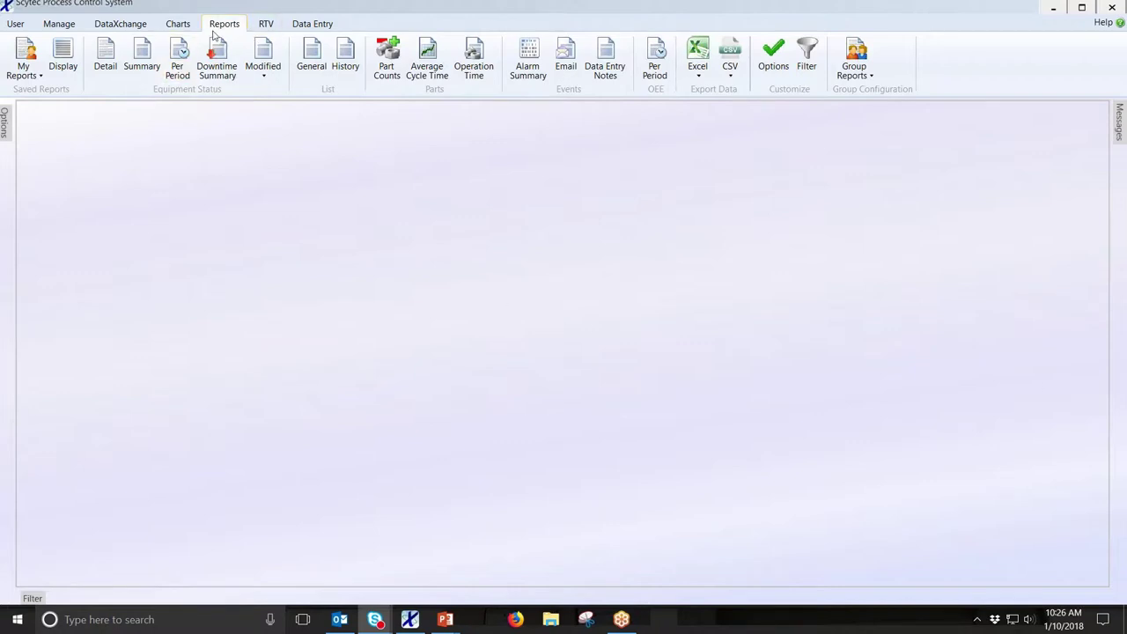
{"action": "left_click", "coordinate": [118, 60]}
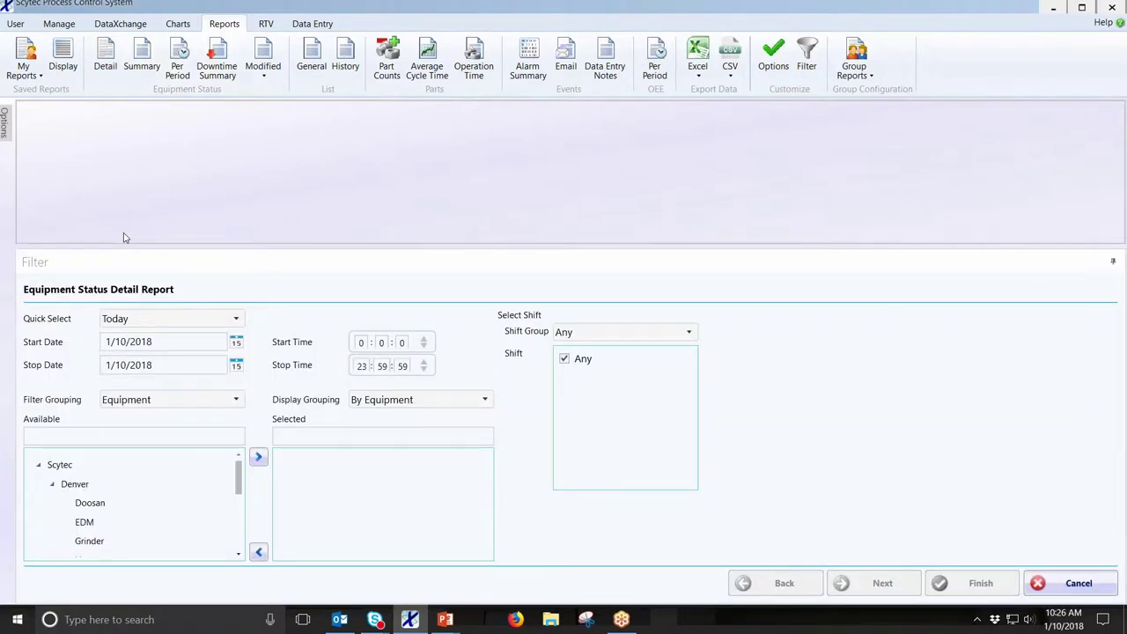
{"action": "left_click", "coordinate": [235, 322]}
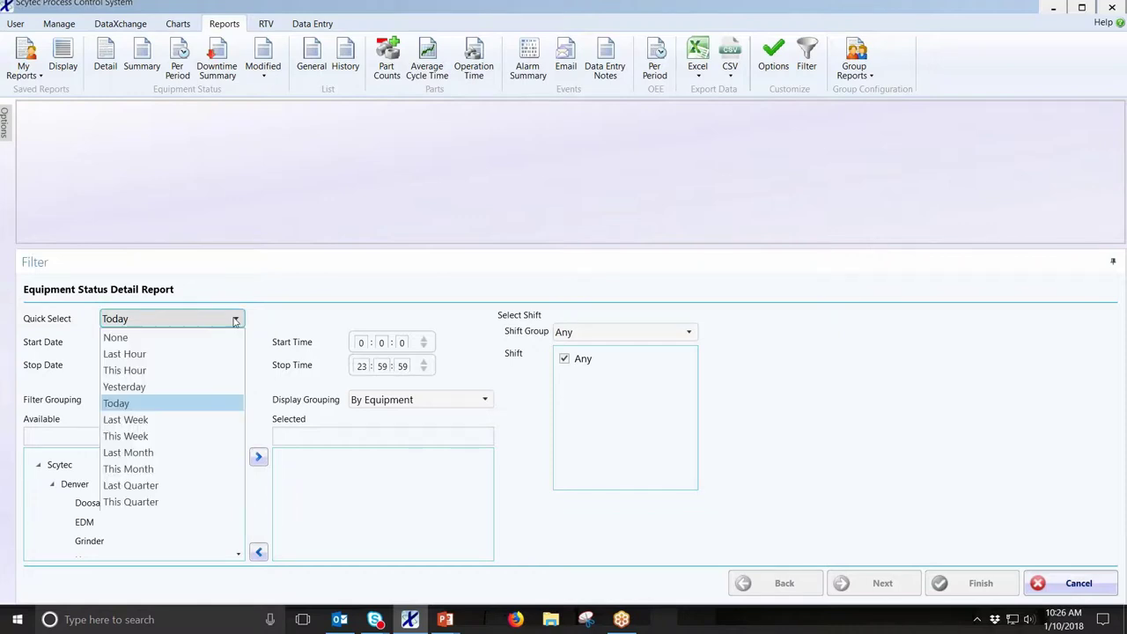
{"action": "left_click", "coordinate": [152, 435]}
{"action": "left_click", "coordinate": [140, 341]}
{"action": "left_click", "coordinate": [140, 365]}
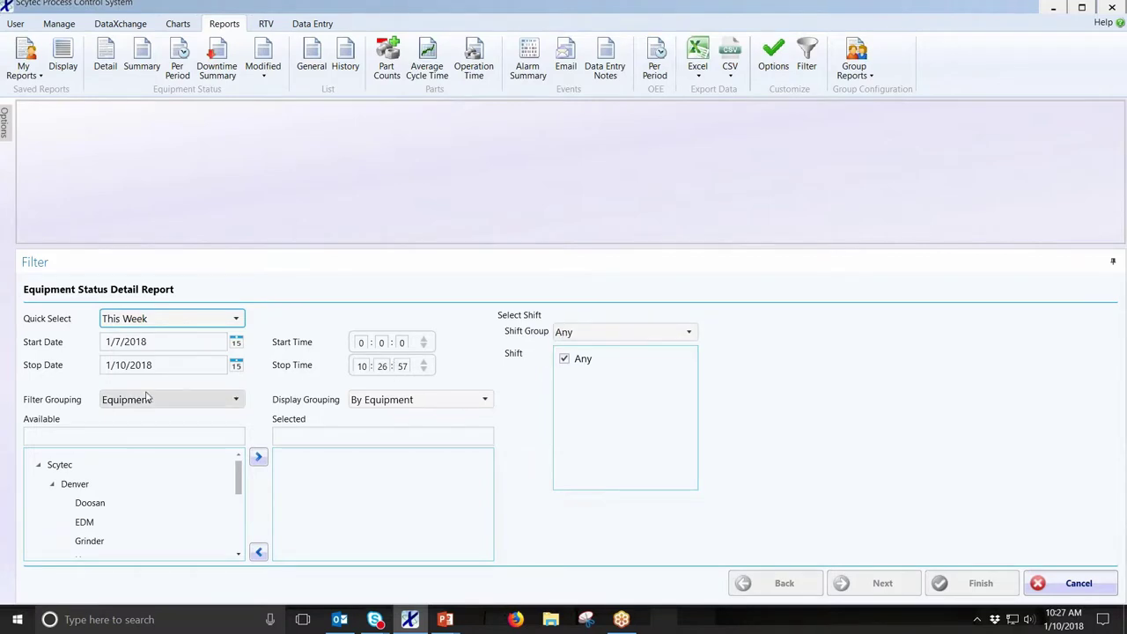
Step: Include all Scytec equipment, generate the Equipment Status Detail report and look through the machines' cycle and downtime entries
{"action": "left_click", "coordinate": [60, 467]}
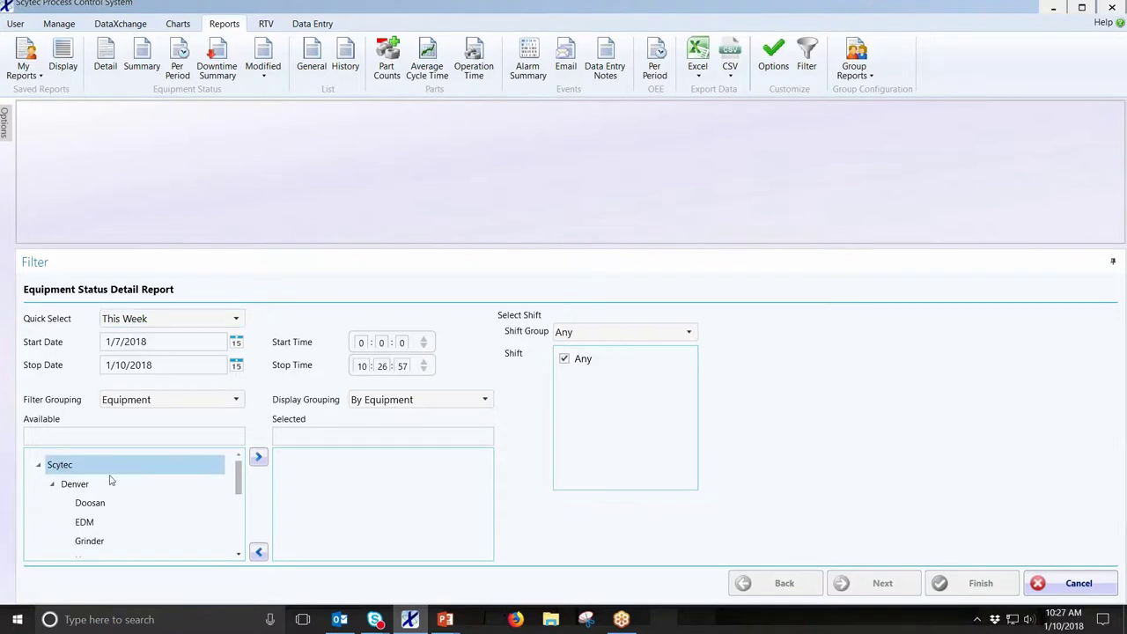
{"action": "left_click", "coordinate": [258, 457]}
{"action": "left_click", "coordinate": [982, 585]}
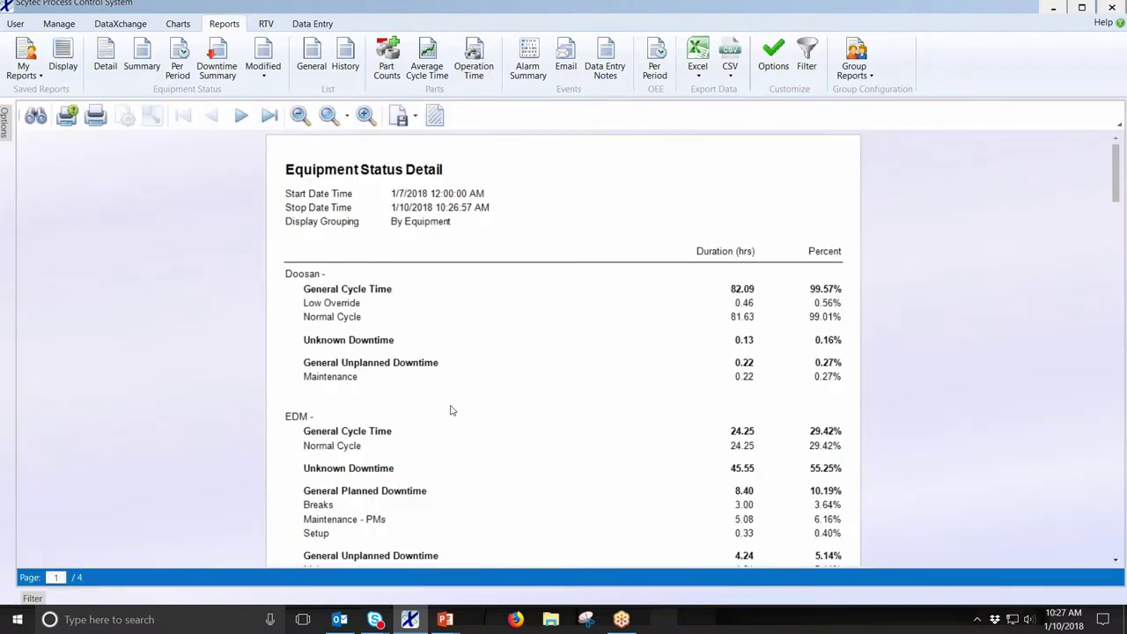
{"action": "scroll", "coordinate": [494, 451], "scroll_direction": "down", "scroll_amount": 1}
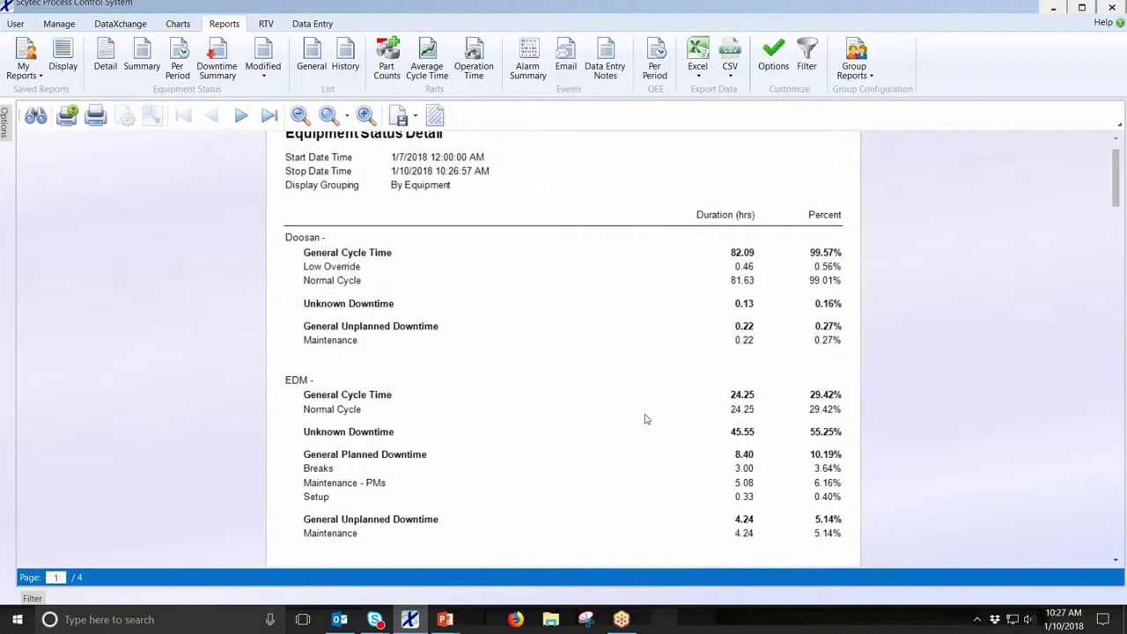
{"action": "scroll", "coordinate": [609, 422], "scroll_direction": "down", "scroll_amount": 1}
{"action": "scroll", "coordinate": [609, 422], "scroll_direction": "down", "scroll_amount": 5}
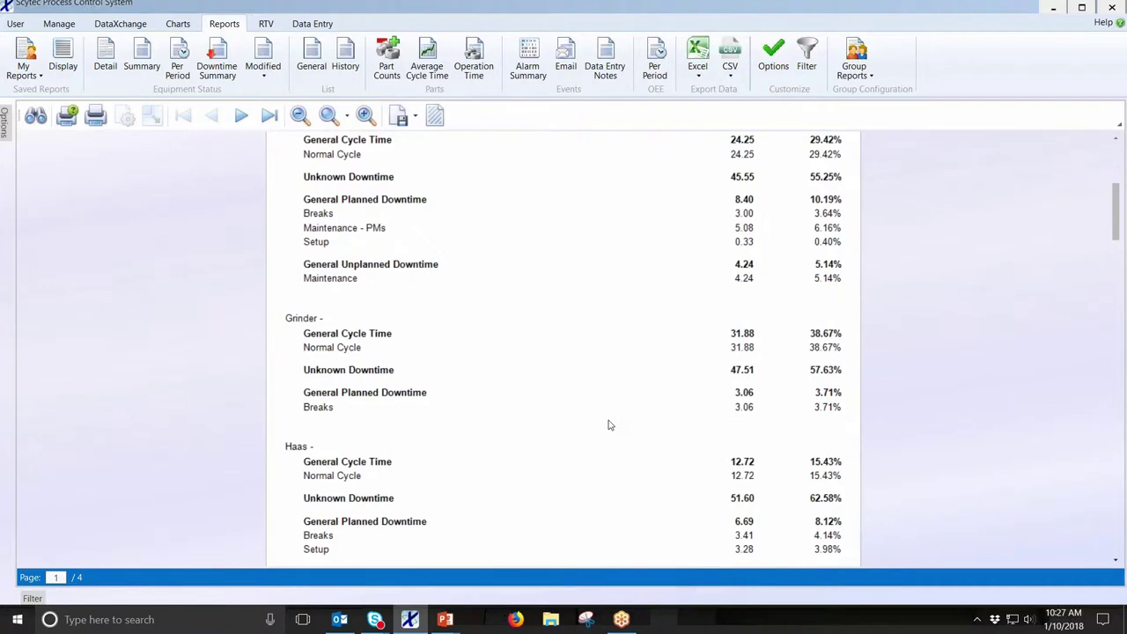
{"action": "scroll", "coordinate": [631, 505], "scroll_direction": "up", "scroll_amount": 4}
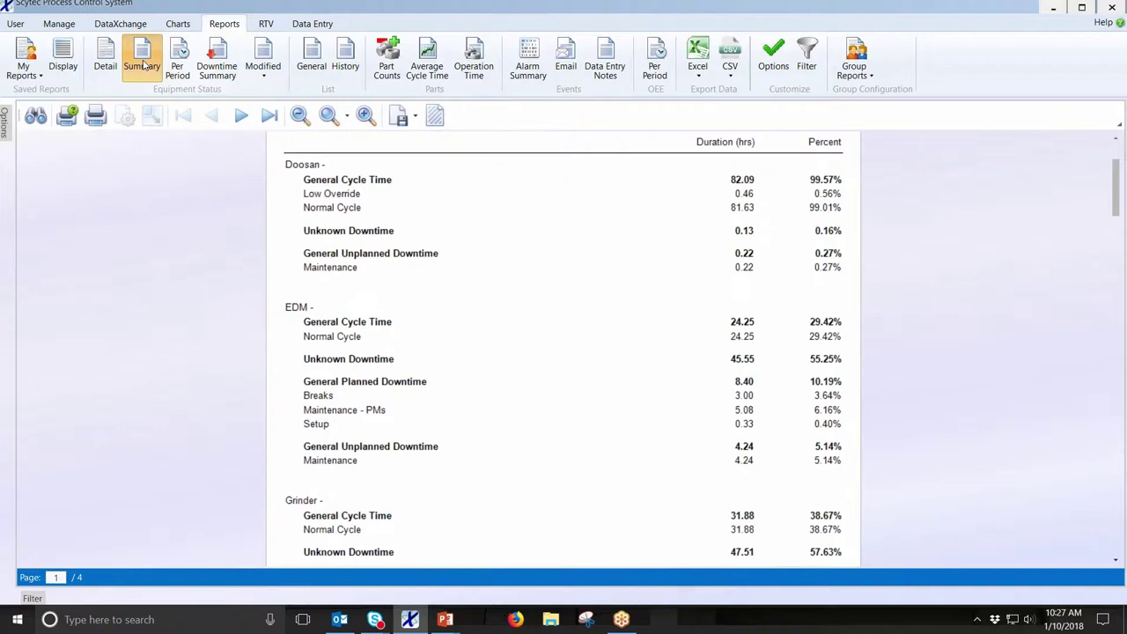
Step: Generate an Equipment Status Summary report for today covering all Scytec equipment
{"action": "left_click", "coordinate": [142, 67]}
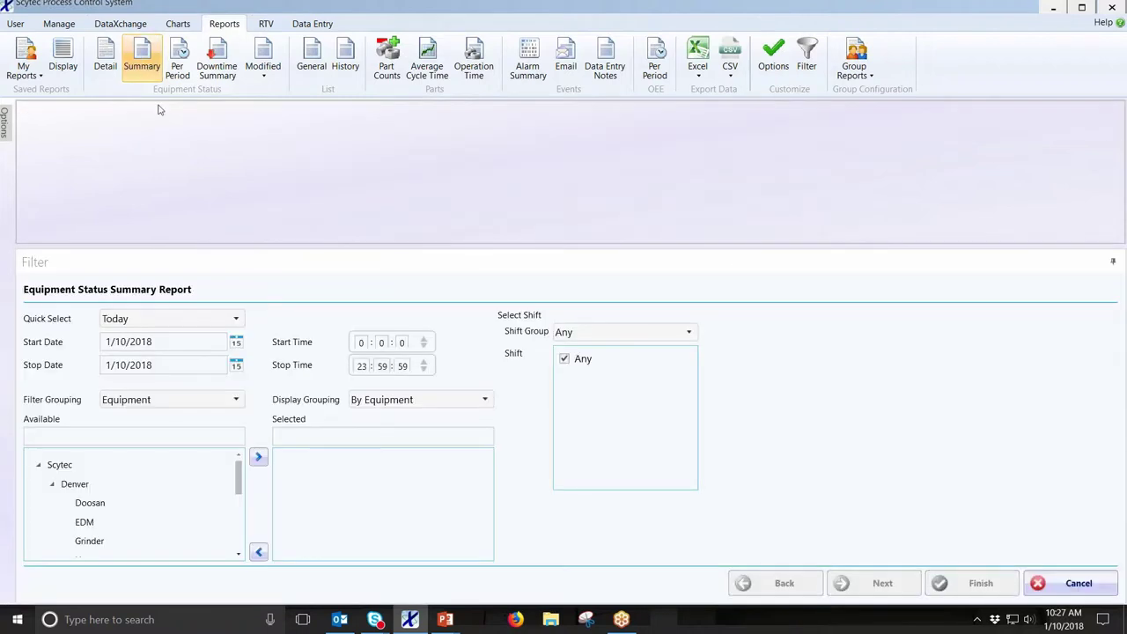
{"action": "left_click", "coordinate": [54, 466]}
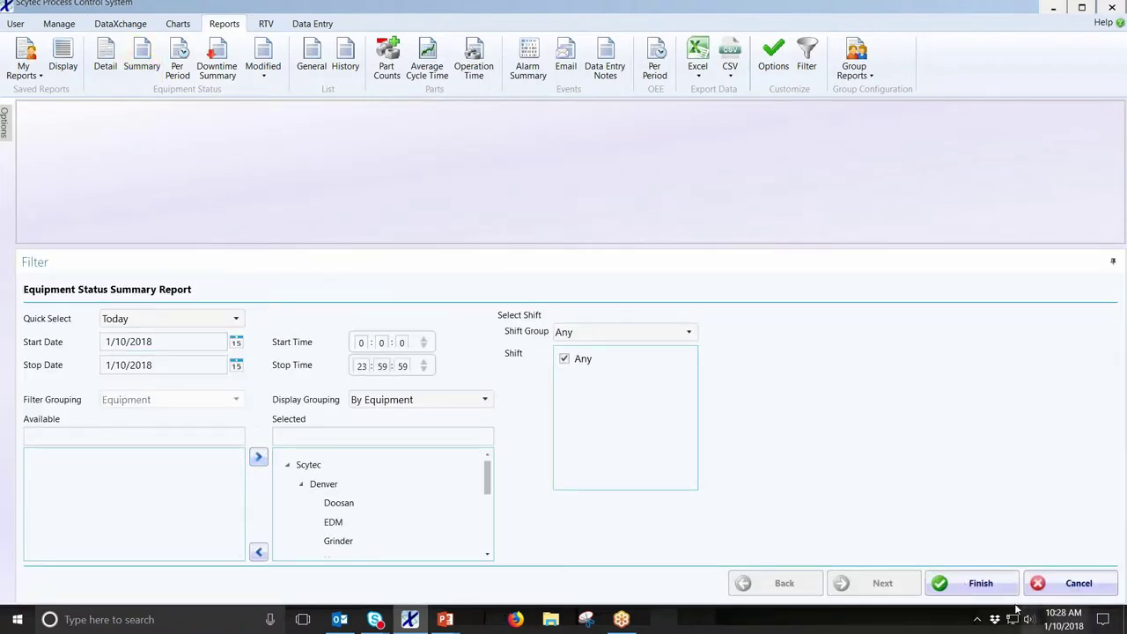
{"action": "left_click", "coordinate": [979, 582]}
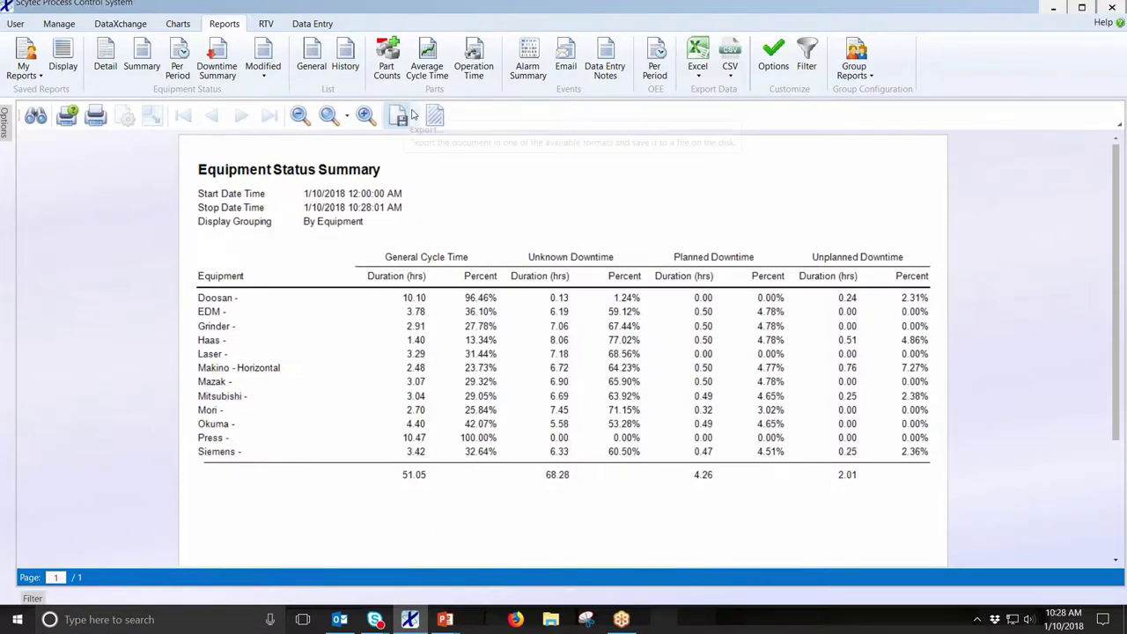
Step: Look over the file formats for exporting the summary report and the available Excel data exports without exporting anything
{"action": "left_click", "coordinate": [414, 117]}
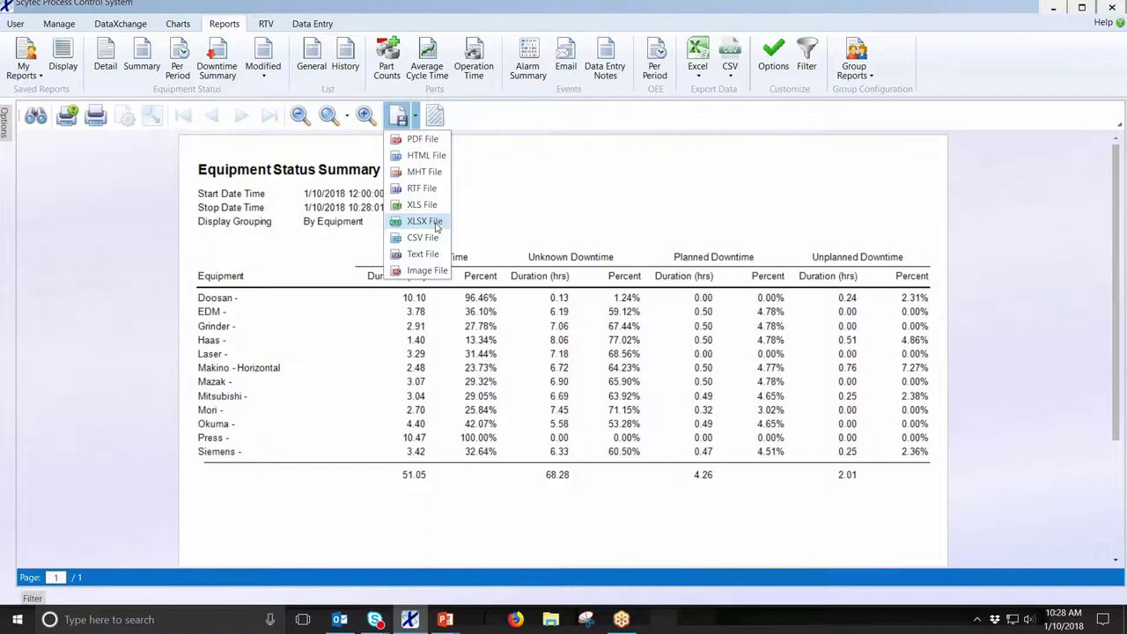
{"action": "left_click", "coordinate": [661, 221]}
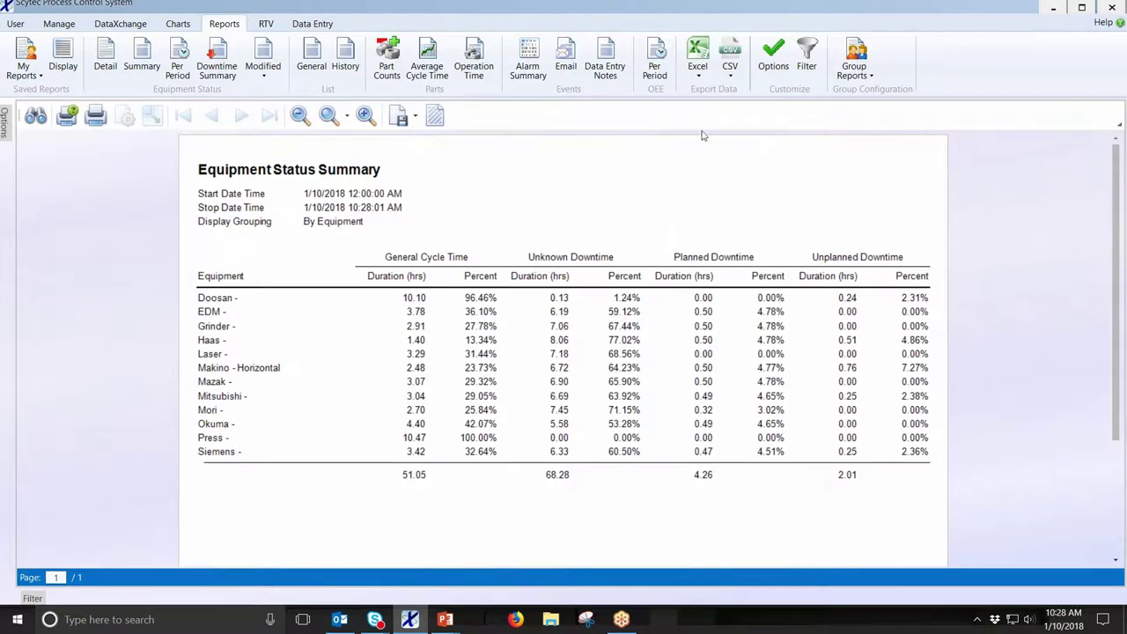
{"action": "left_click", "coordinate": [707, 80]}
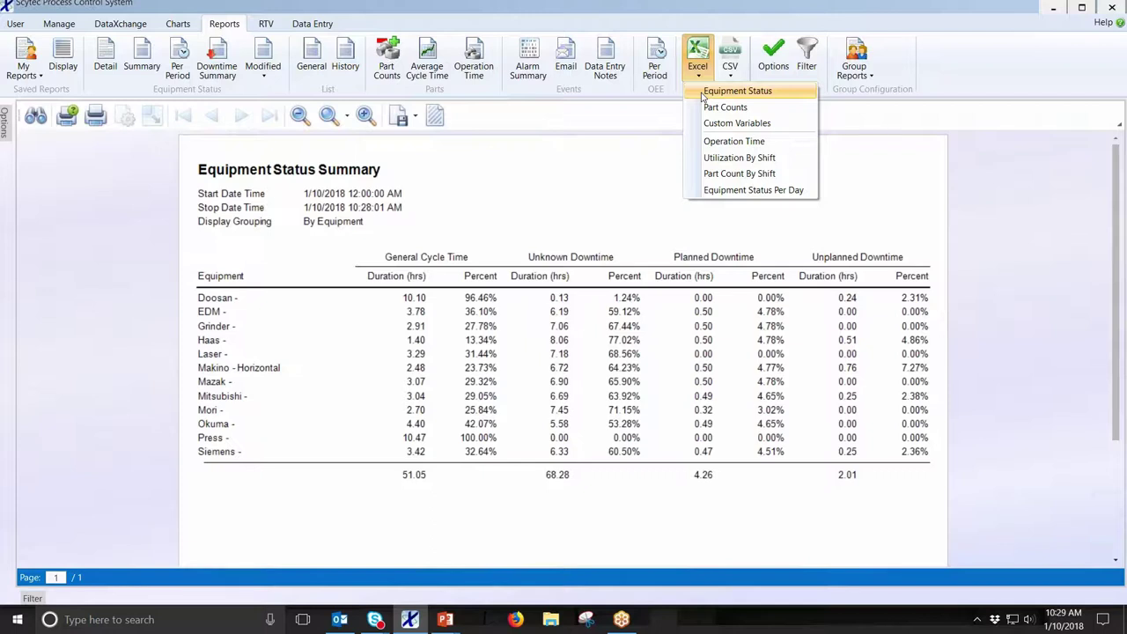
{"action": "left_click", "coordinate": [592, 161]}
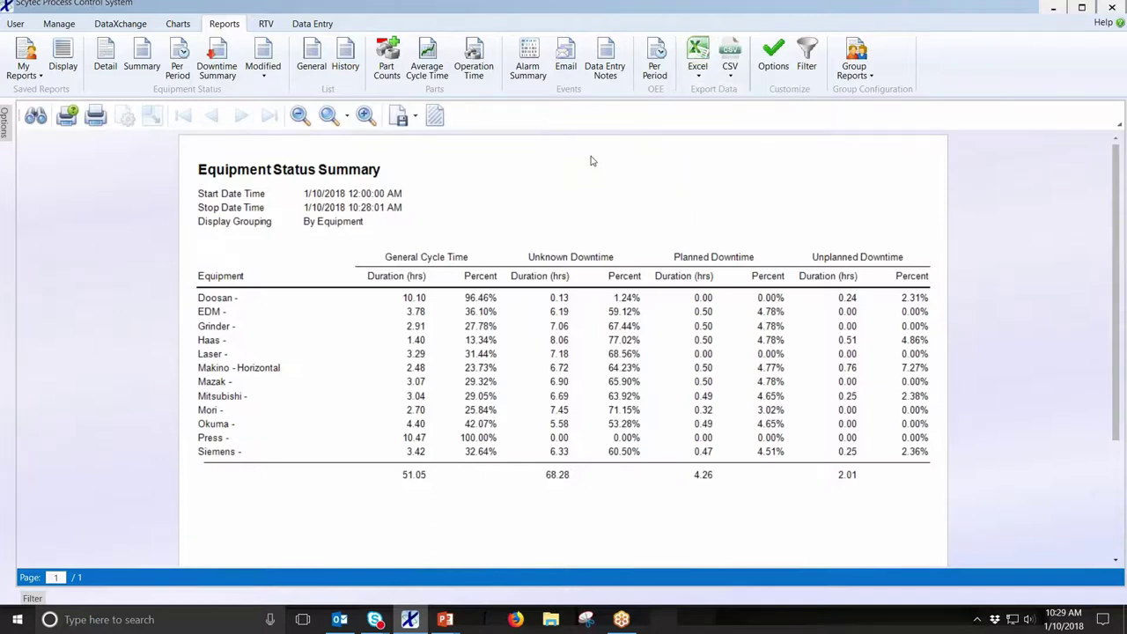
Step: Generate an Operation Time report for all parts for today and look through the entries per part number
{"action": "left_click", "coordinate": [471, 55]}
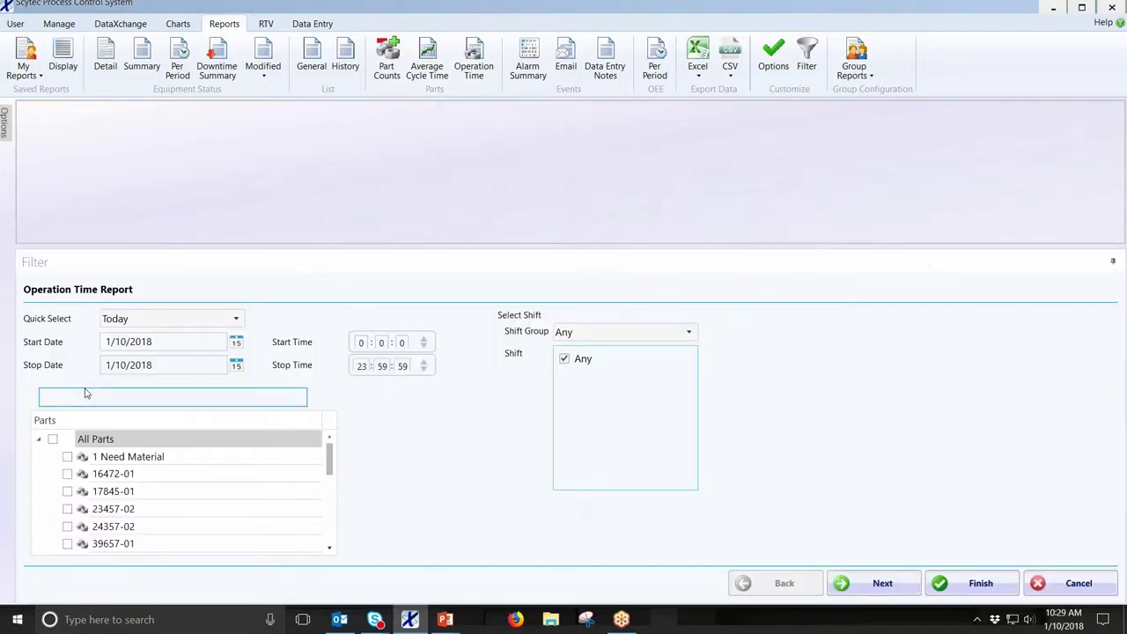
{"action": "left_click", "coordinate": [52, 440]}
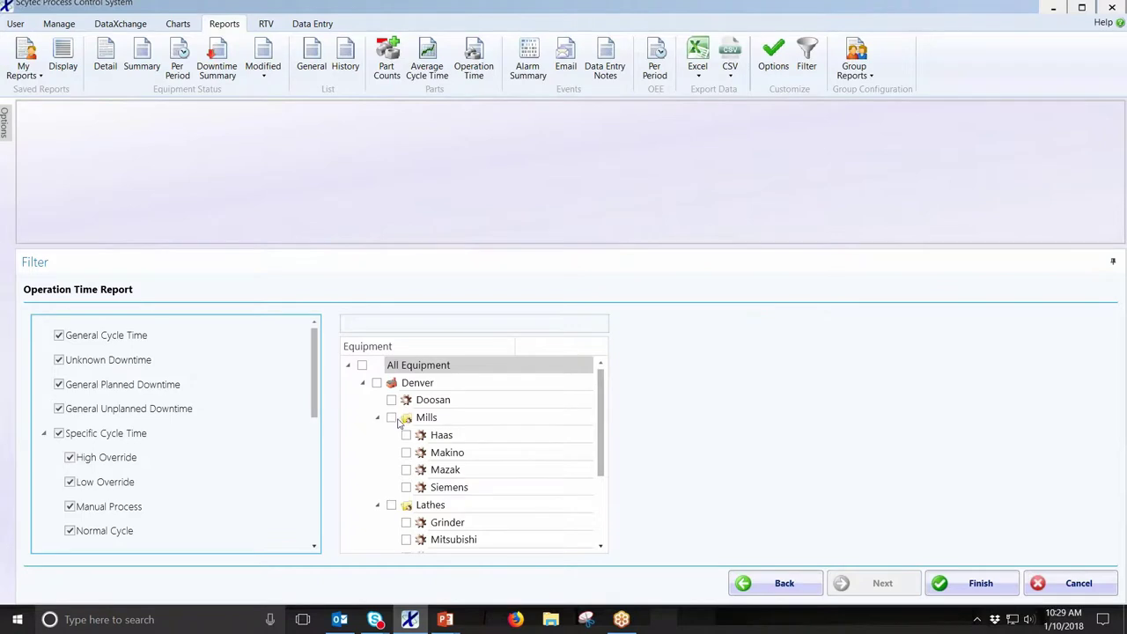
{"action": "left_click", "coordinate": [979, 585]}
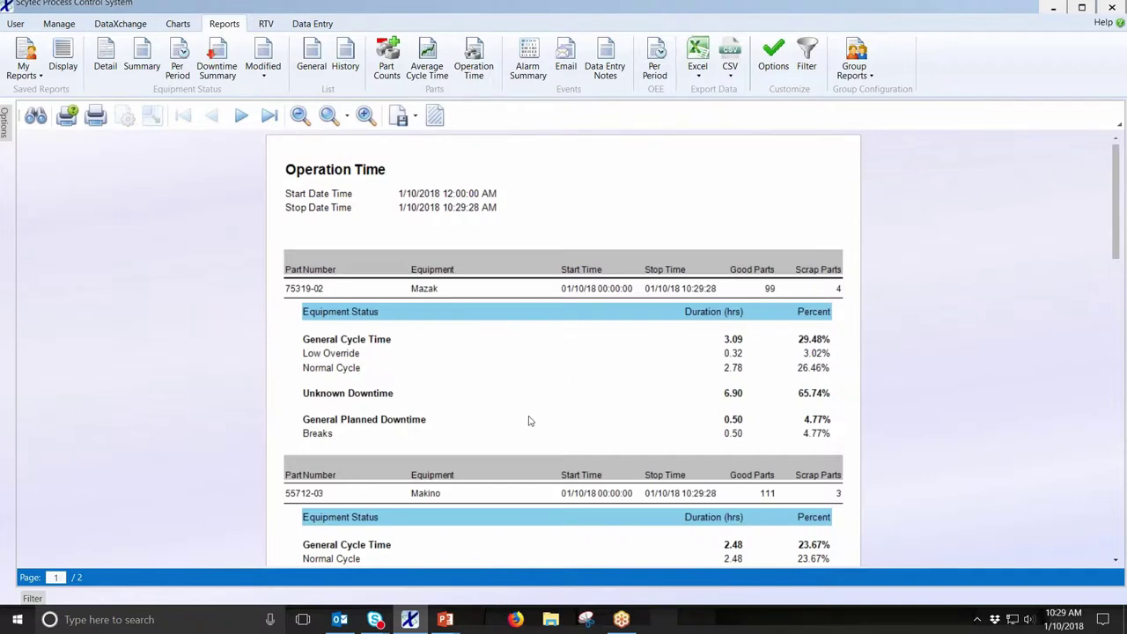
{"action": "scroll", "coordinate": [532, 413], "scroll_direction": "down", "scroll_amount": 3}
{"action": "scroll", "coordinate": [528, 420], "scroll_direction": "up", "scroll_amount": 1}
{"action": "scroll", "coordinate": [475, 391], "scroll_direction": "down", "scroll_amount": 1}
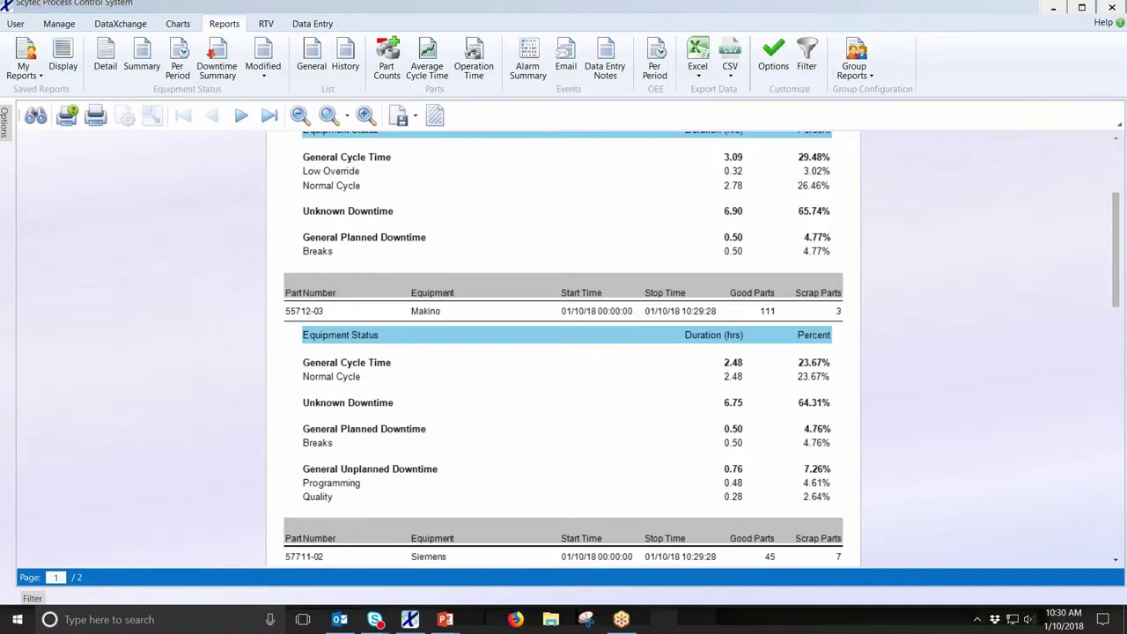
Step: Create an Equipment Status Summary chart for today covering all Scytec equipment
{"action": "left_click", "coordinate": [176, 25]}
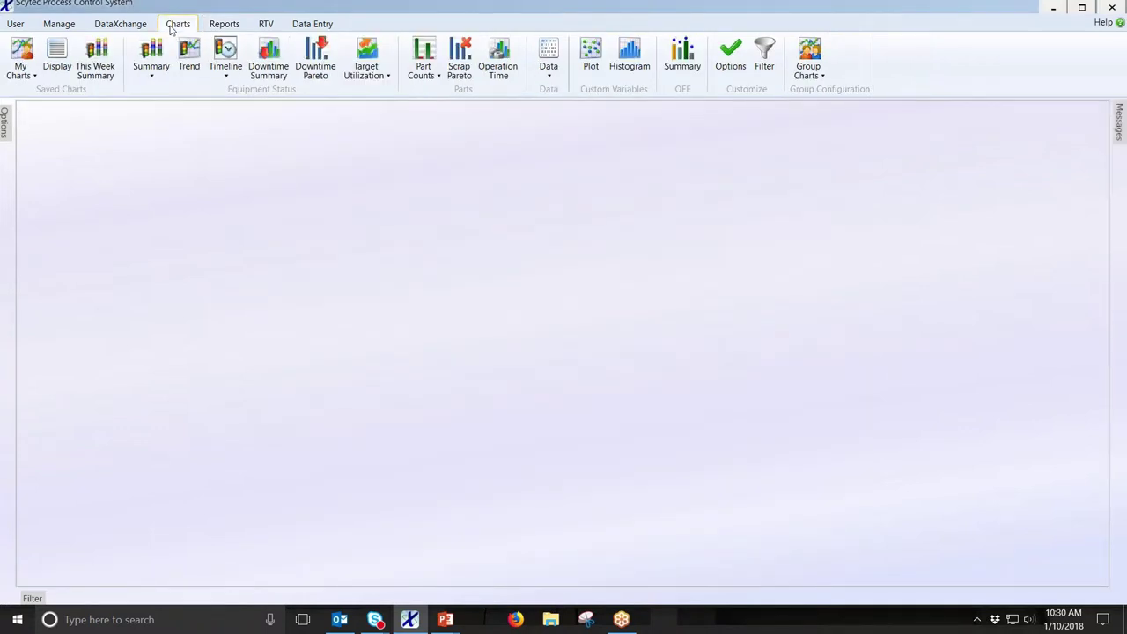
{"action": "left_click", "coordinate": [153, 76]}
{"action": "left_click", "coordinate": [163, 92]}
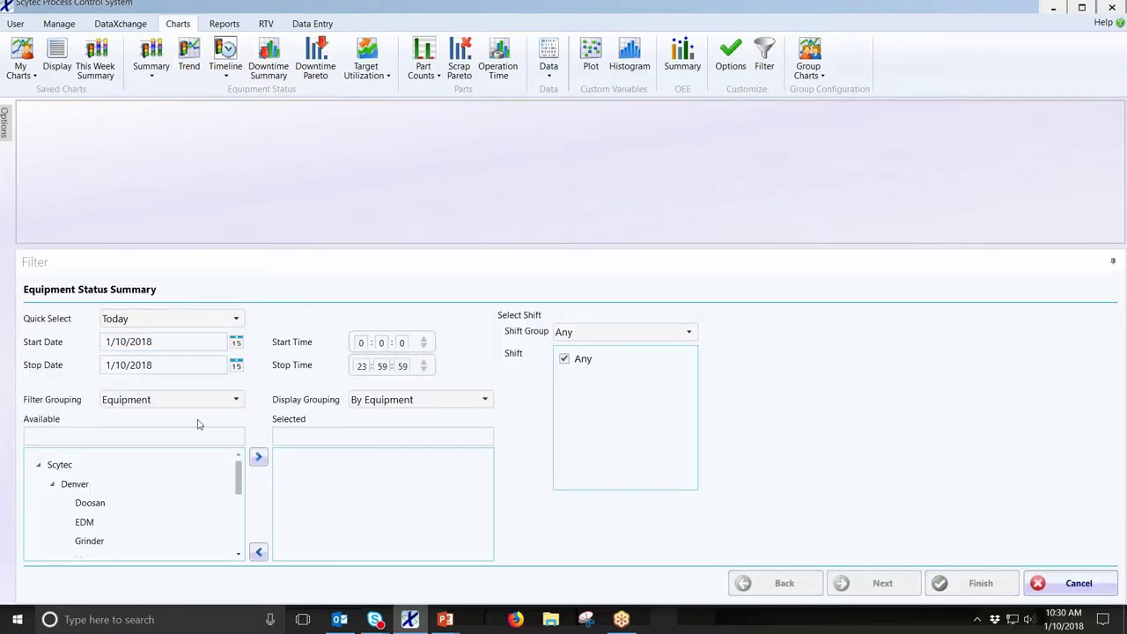
{"action": "left_click", "coordinate": [79, 465]}
{"action": "left_click", "coordinate": [258, 456]}
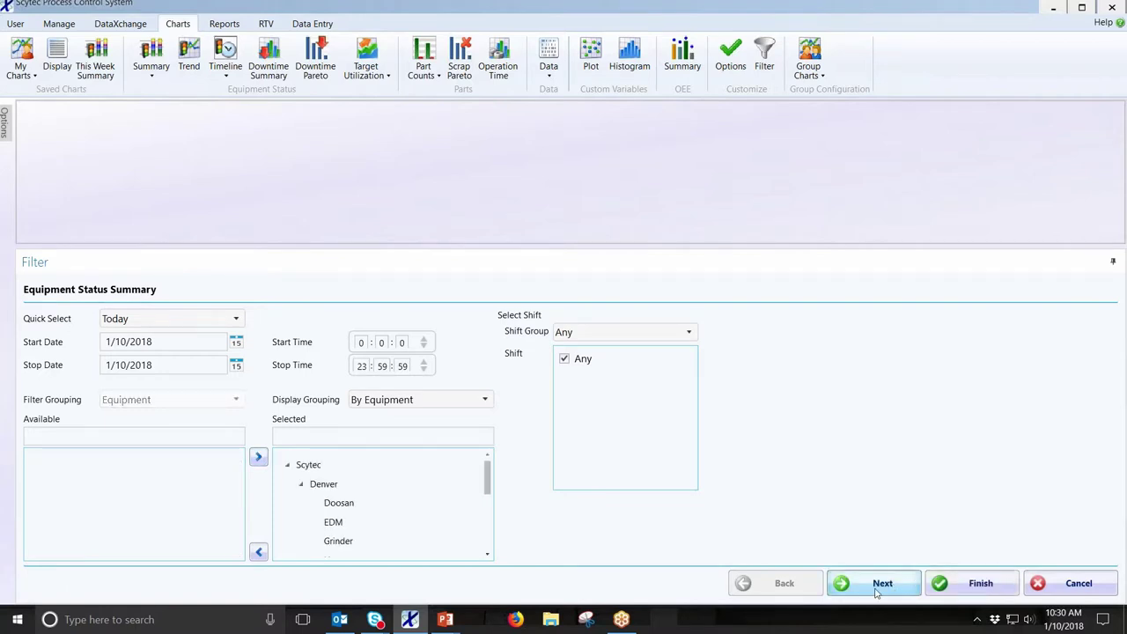
{"action": "left_click", "coordinate": [966, 584]}
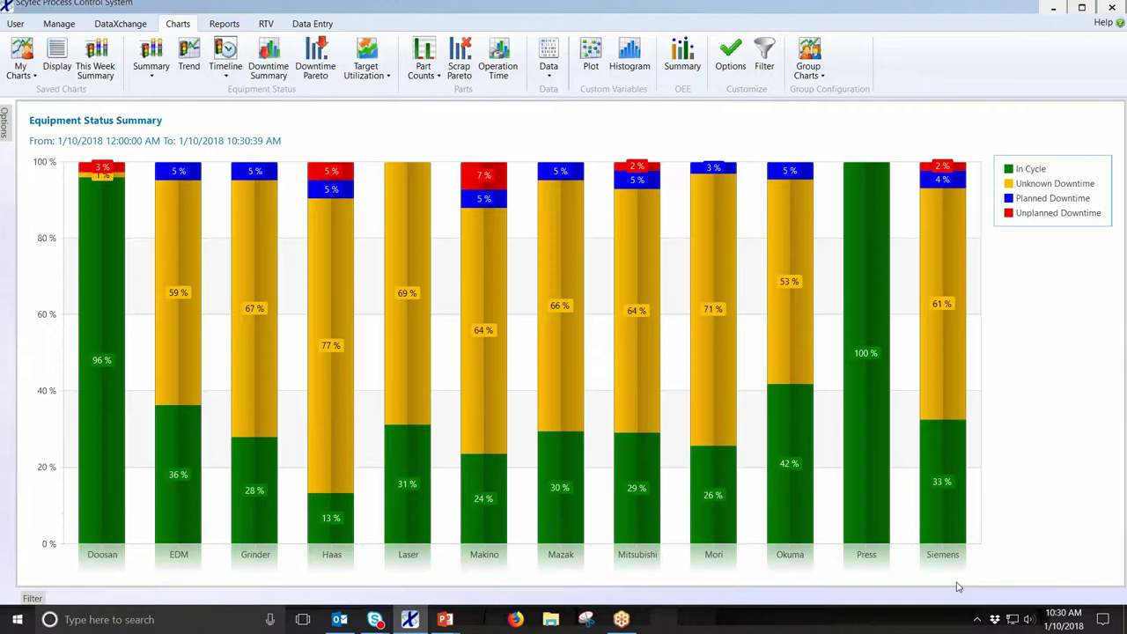
Step: Inspect the duration details of the Makino bar's status segments in the Equipment Status Summary chart
{"action": "mouse_move", "coordinate": [498, 360]}
{"action": "mouse_move", "coordinate": [504, 537]}
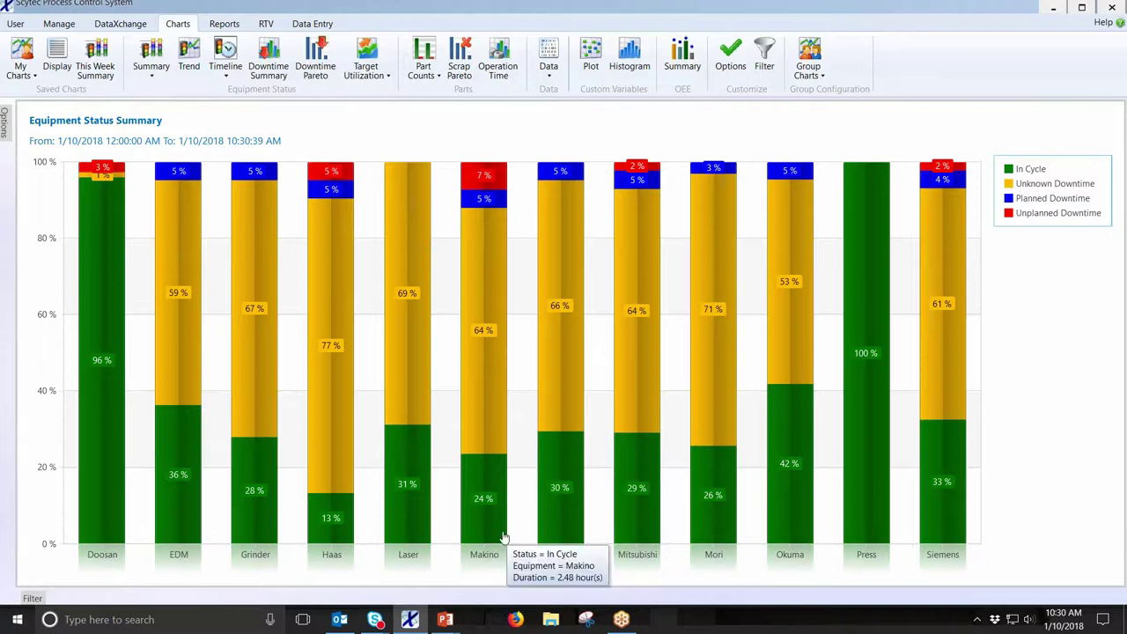
{"action": "mouse_move", "coordinate": [501, 295]}
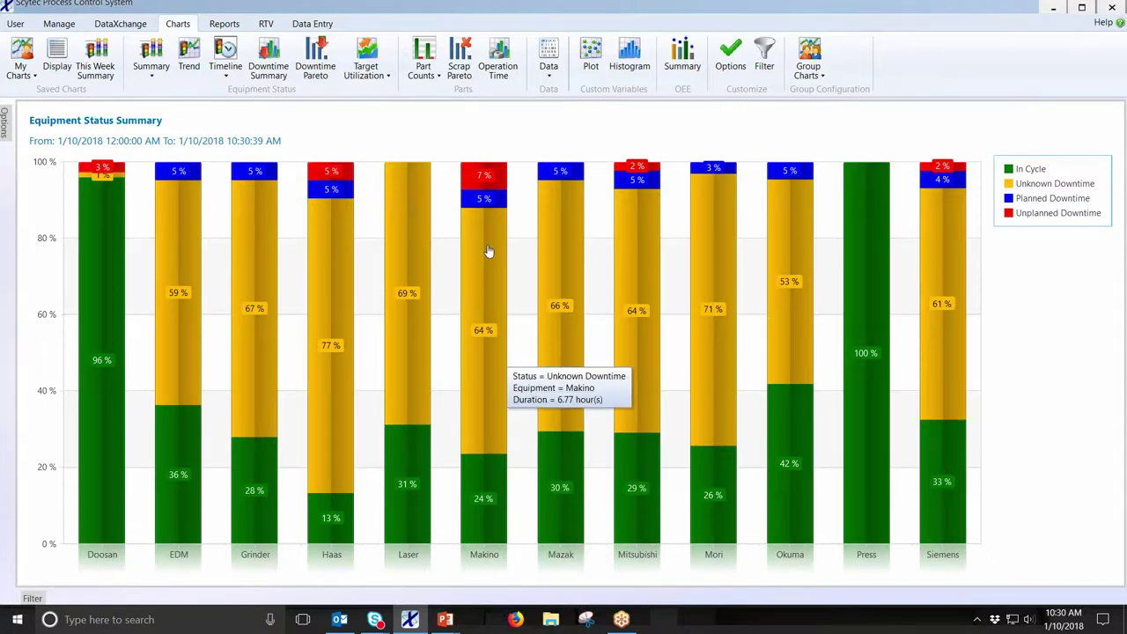
{"action": "mouse_move", "coordinate": [500, 208]}
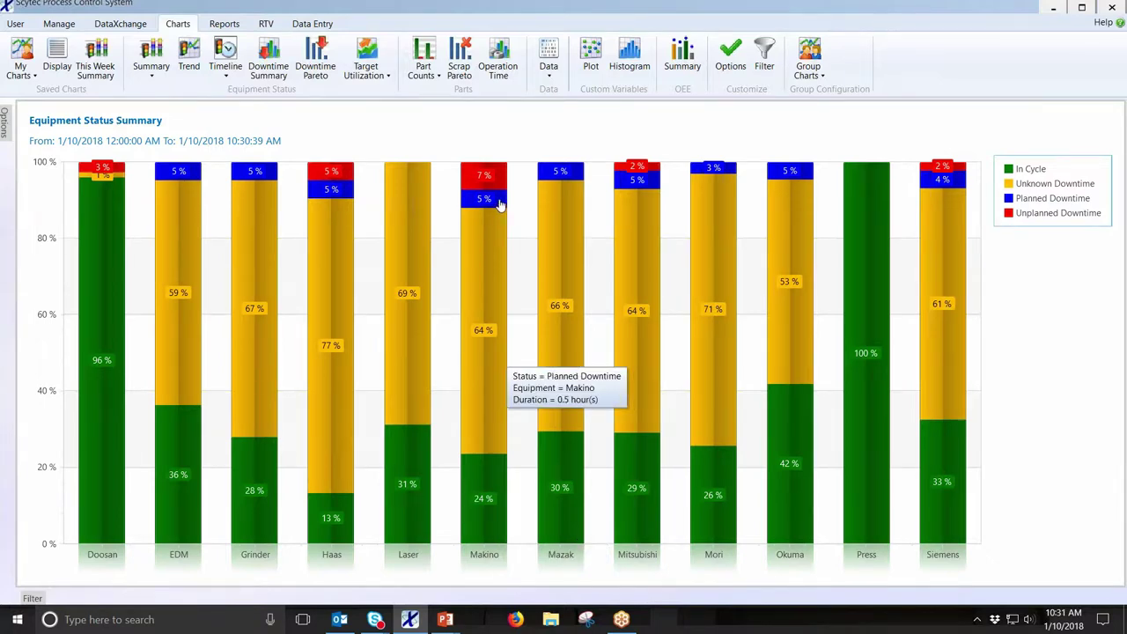
{"action": "mouse_move", "coordinate": [499, 188]}
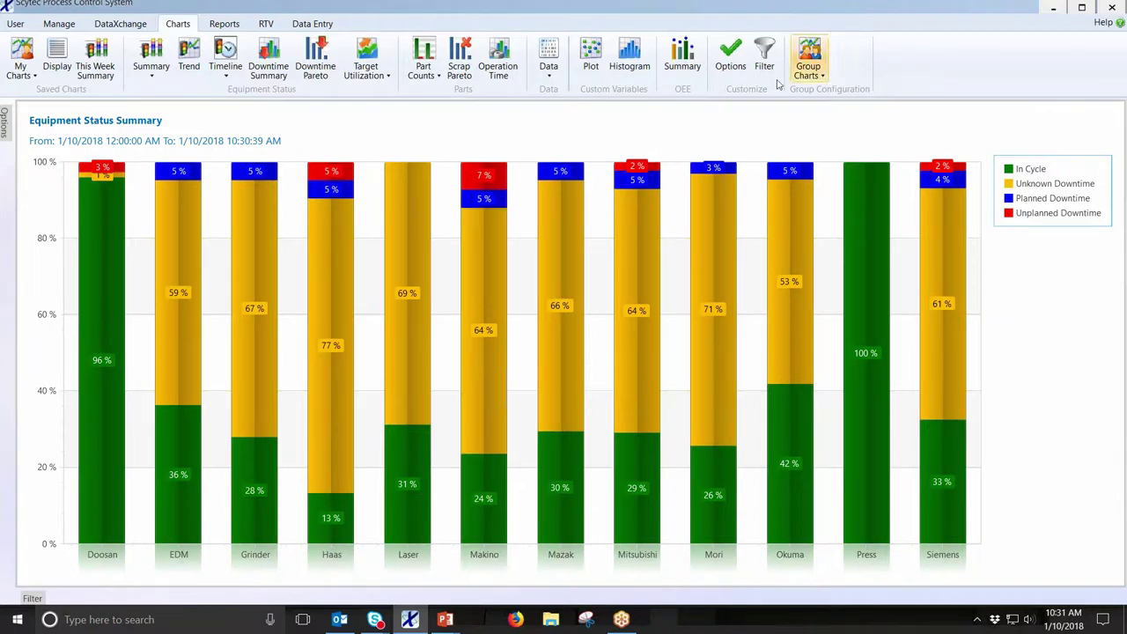
Step: Regenerate the Equipment Status Summary chart with specific statuses for cycle, planned downtime and unplanned downtime, and inspect the Mitsubishi bar's cycle segments
{"action": "left_click", "coordinate": [732, 70]}
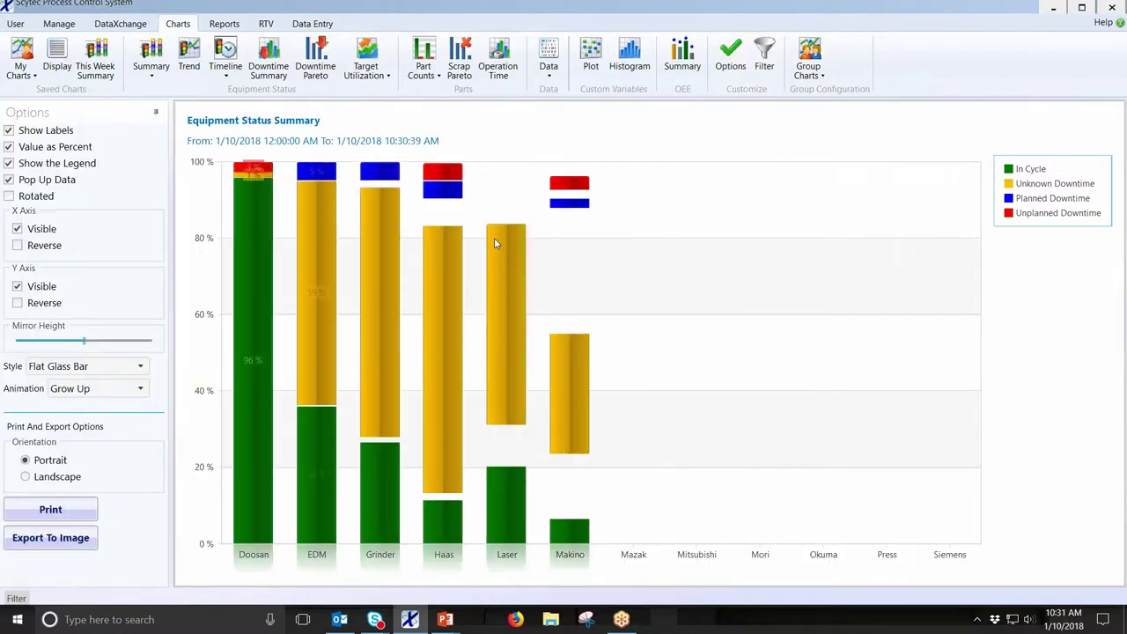
{"action": "left_click", "coordinate": [764, 57]}
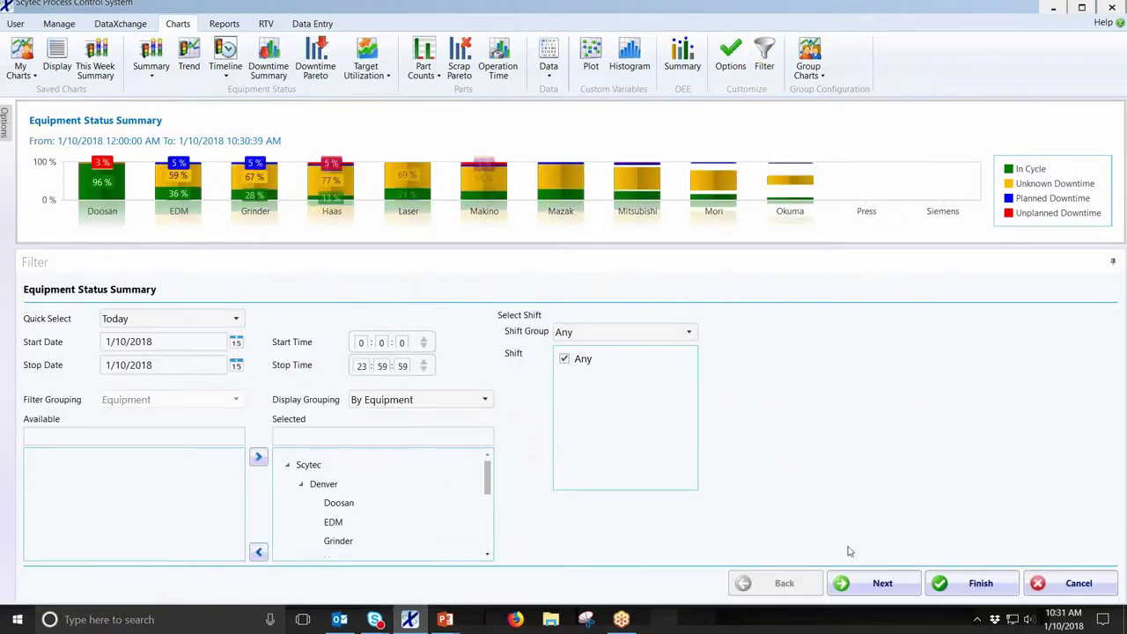
{"action": "left_click", "coordinate": [858, 579]}
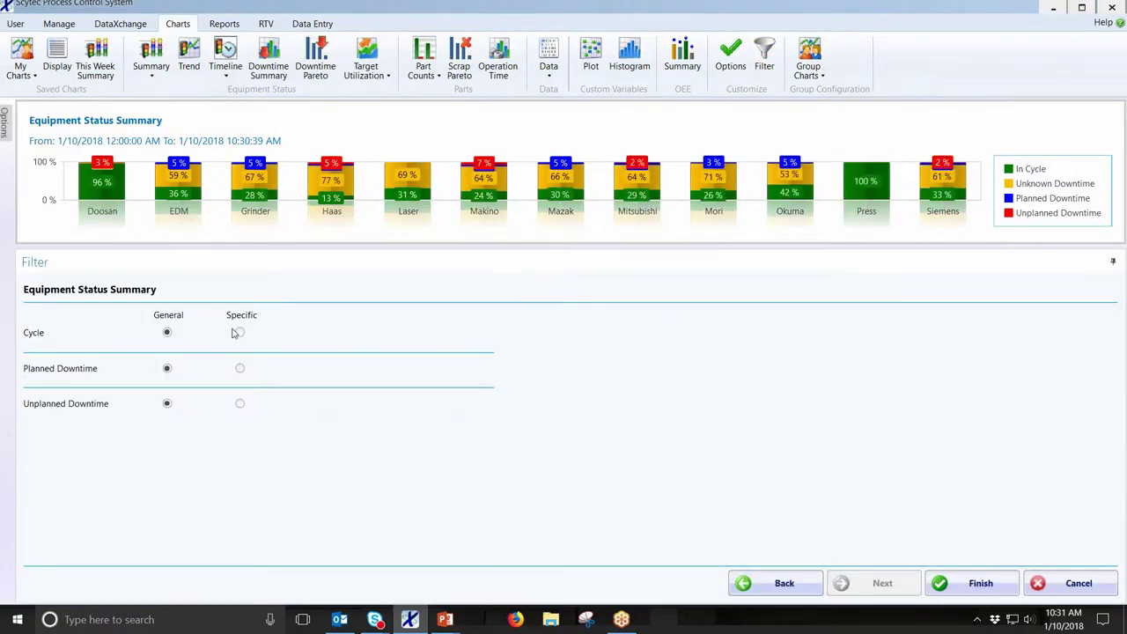
{"action": "left_click", "coordinate": [240, 332]}
{"action": "left_click", "coordinate": [239, 368]}
{"action": "left_click", "coordinate": [241, 405]}
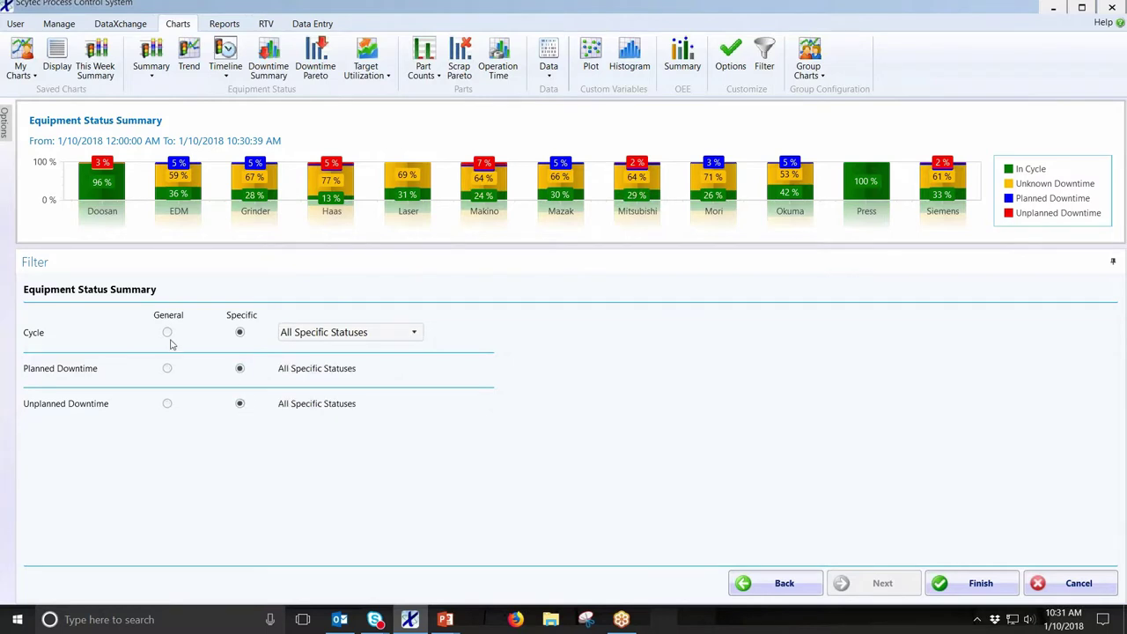
{"action": "left_click", "coordinate": [953, 585]}
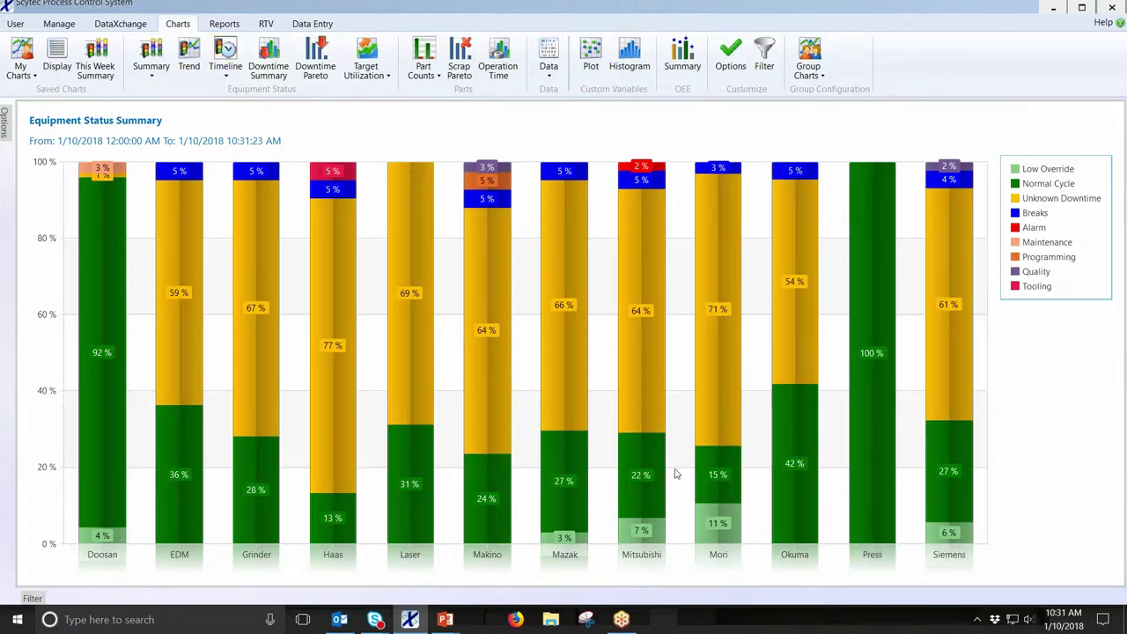
{"action": "mouse_move", "coordinate": [662, 495]}
{"action": "mouse_move", "coordinate": [663, 541]}
Step: Create an Equipment Status Timeline chart for today covering all Scytec equipment, with specific statuses for cycle, planned downtime and unplanned downtime
{"action": "left_click", "coordinate": [224, 76]}
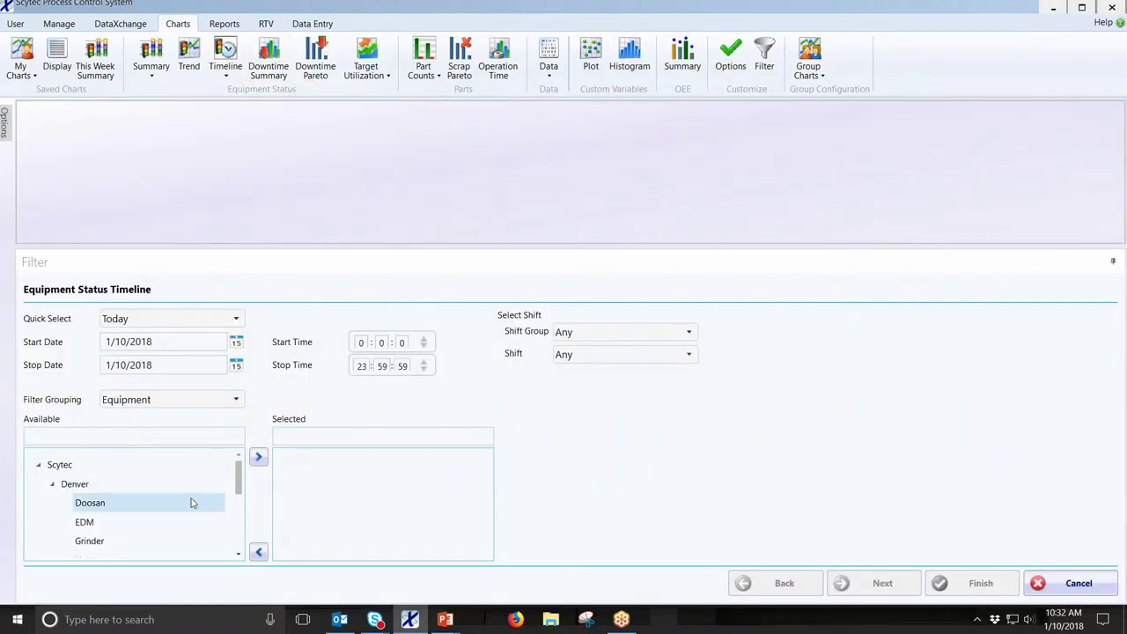
{"action": "left_click", "coordinate": [63, 465]}
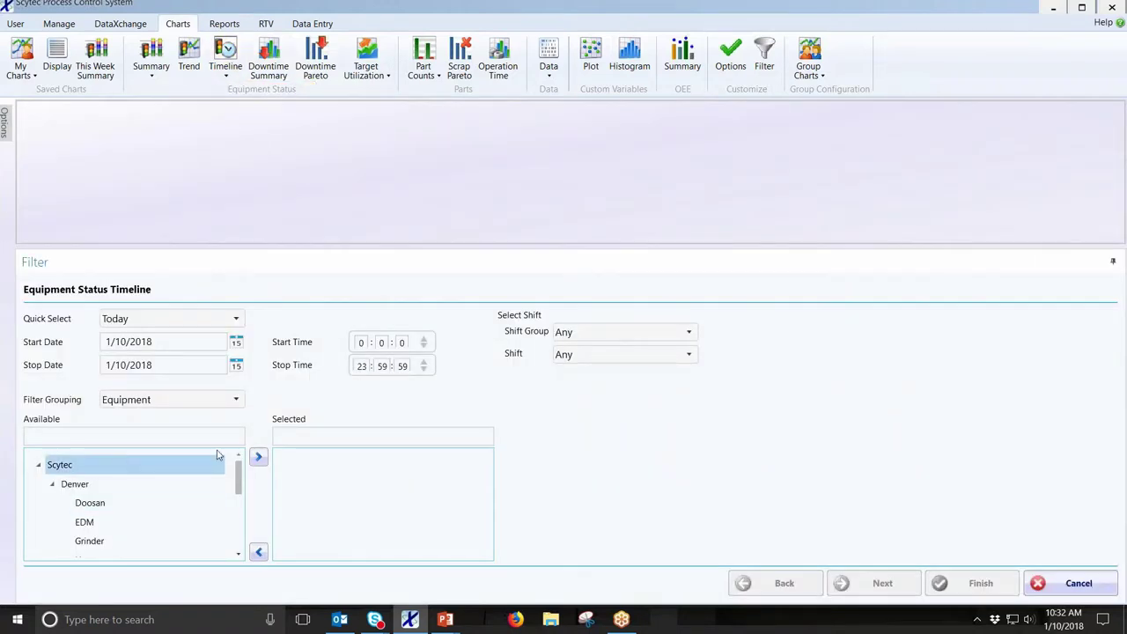
{"action": "left_click", "coordinate": [258, 456]}
{"action": "left_click", "coordinate": [884, 583]}
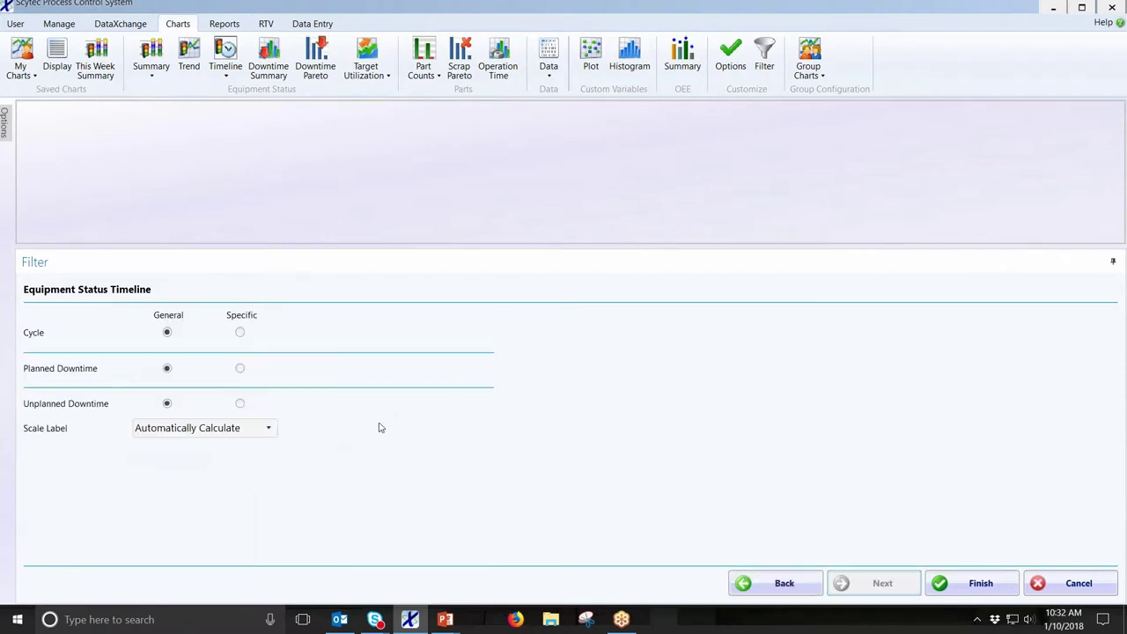
{"action": "left_click", "coordinate": [241, 334]}
{"action": "left_click", "coordinate": [239, 368]}
{"action": "left_click", "coordinate": [239, 403]}
{"action": "left_click", "coordinate": [980, 583]}
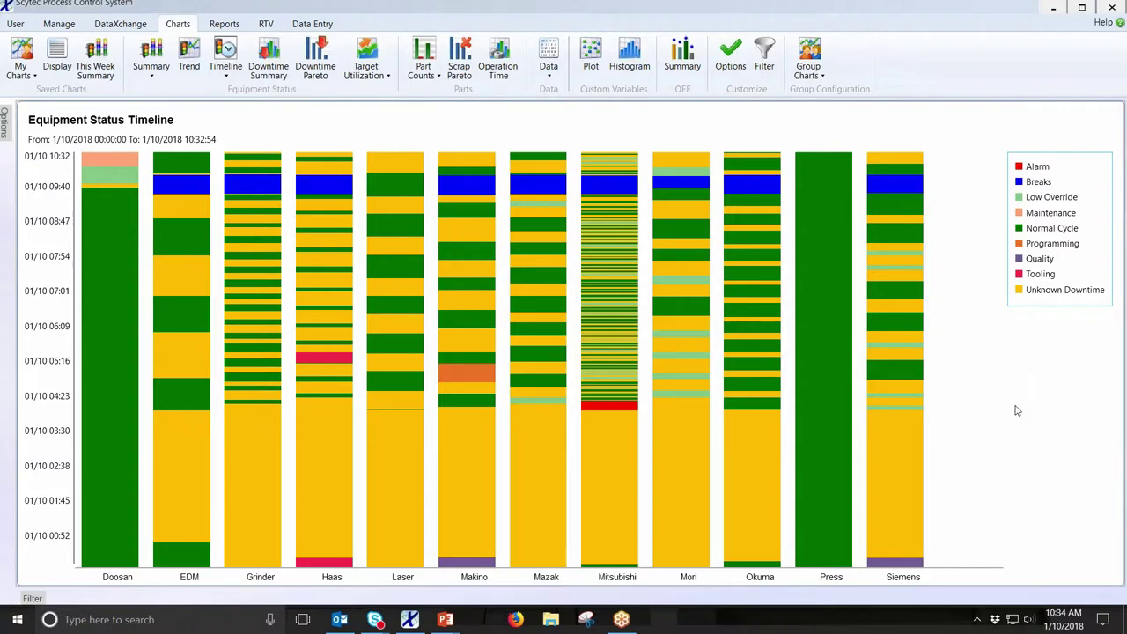
Step: Switch to the PowerPoint slide show and advance to the "Cloud Based – Monthly Subscription" slide
{"action": "key", "text": "alt+Tab"}
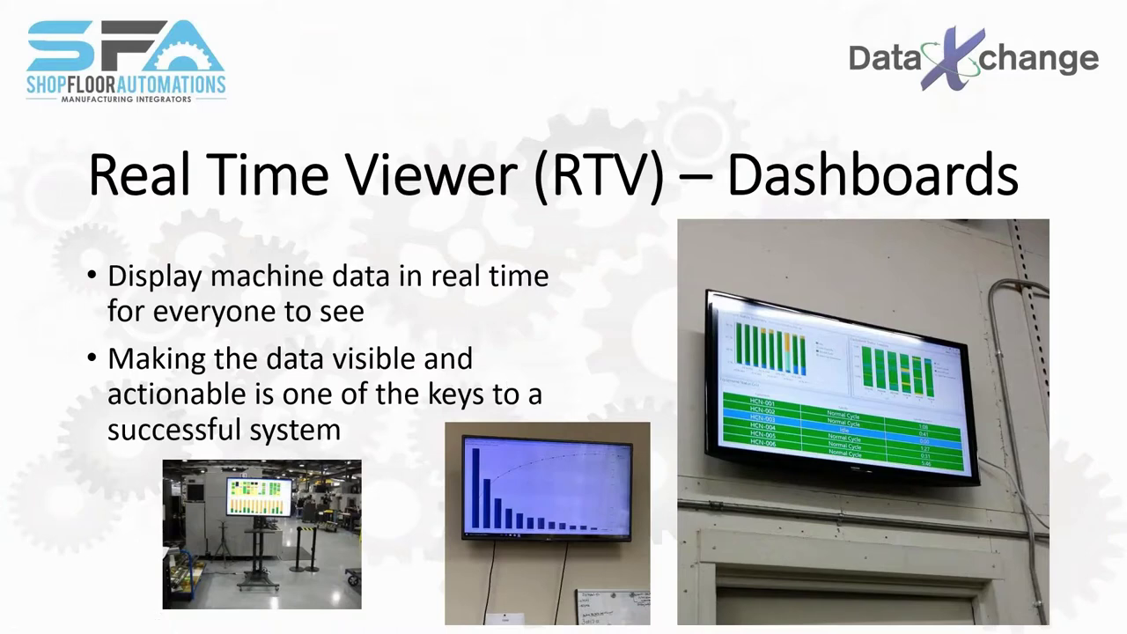
{"action": "key", "text": "Right"}
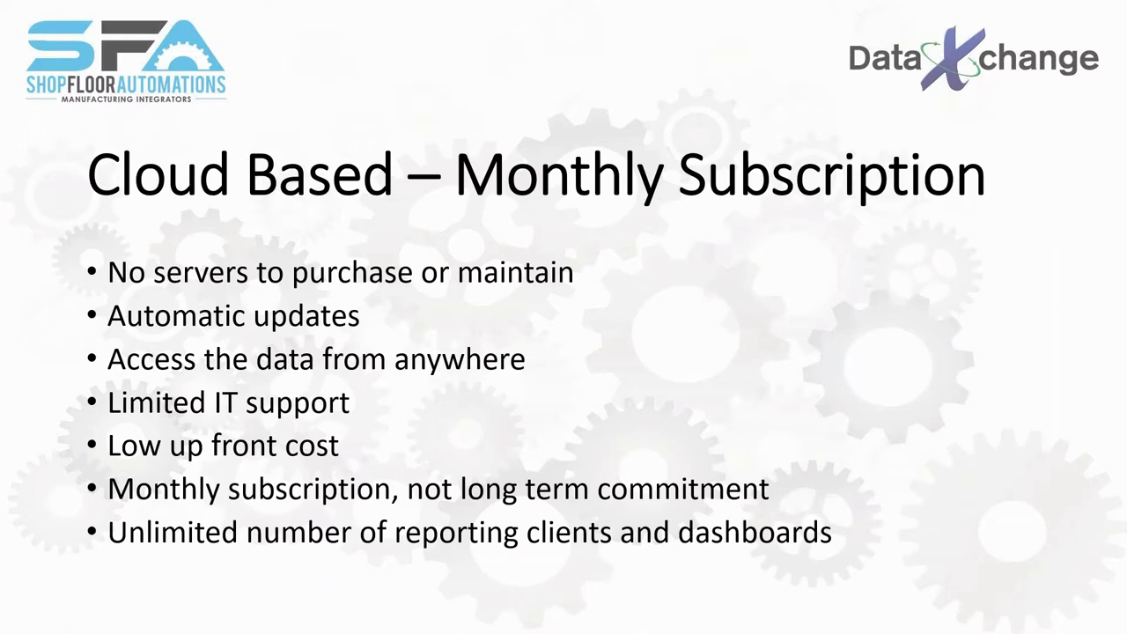